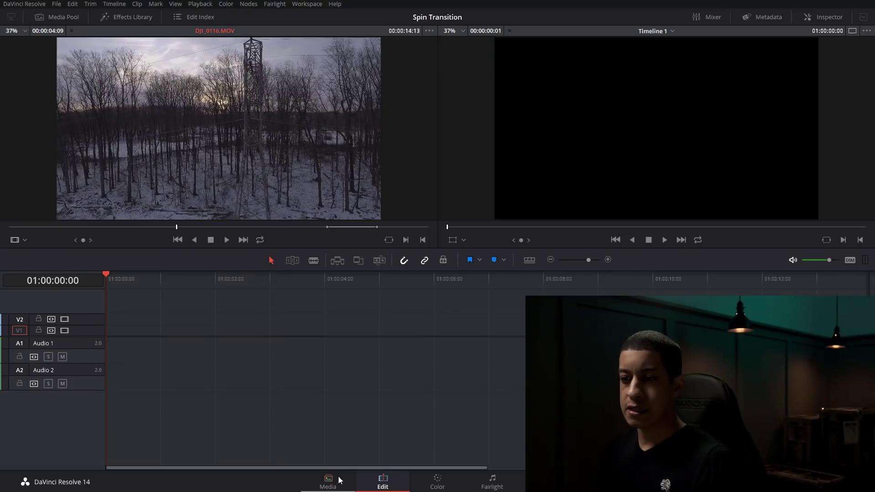
Drag DJI_0116 and DJI_0224 from the Media Pool onto V1, with DJI_0224 first and butted together.
click(58, 20)
click(104, 102)
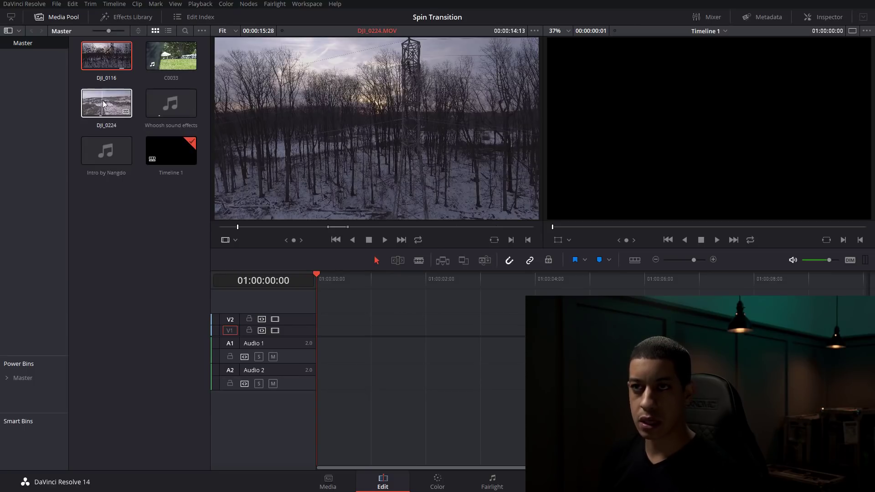
drag(108, 57, 316, 338)
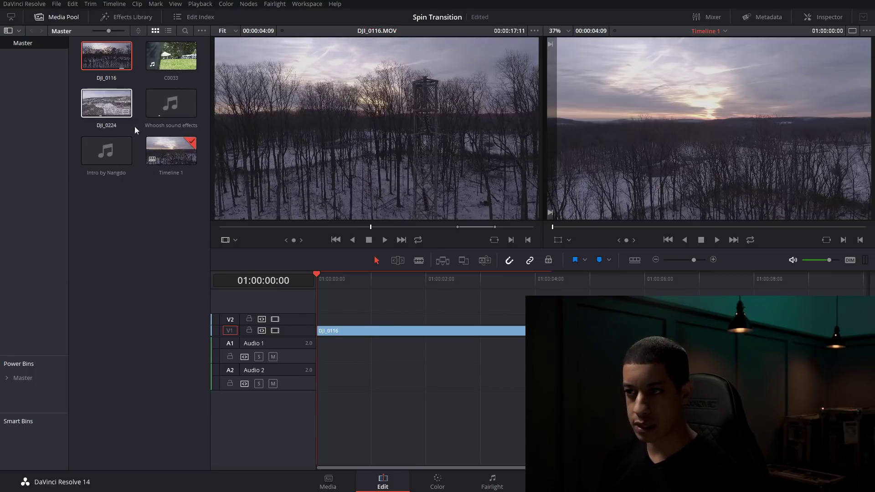
click(114, 107)
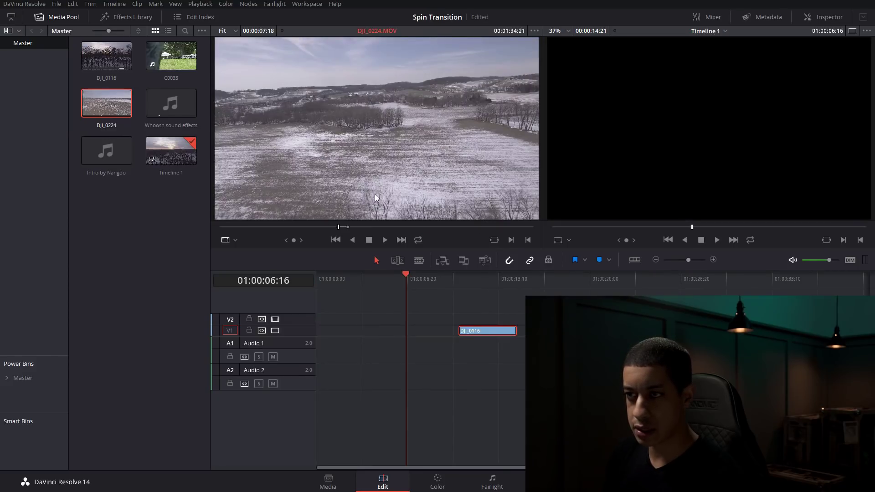
drag(375, 198, 323, 325)
drag(492, 332, 454, 331)
drag(405, 280, 373, 279)
Play back the joined clips and park the playhead on the cut between them.
key(space)
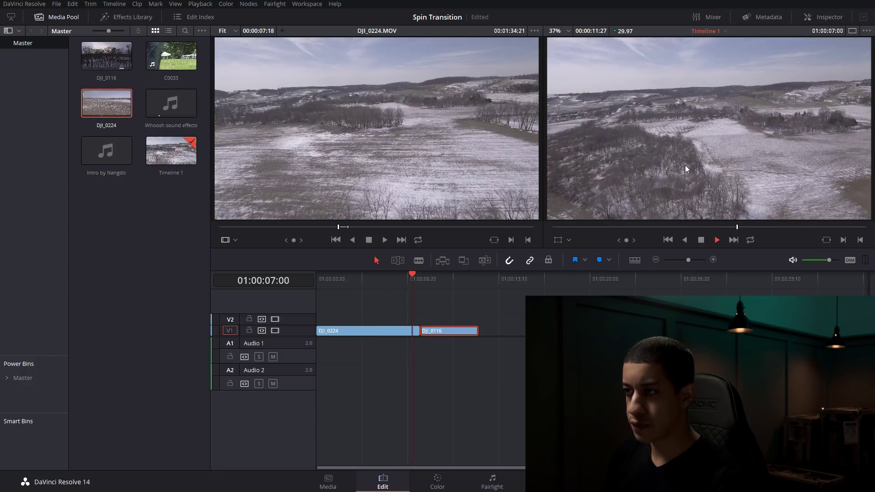
key(space)
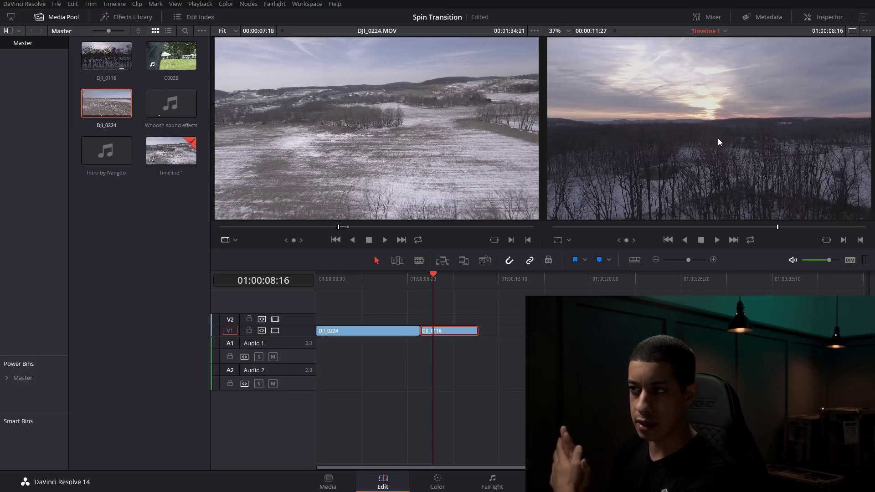
scroll(534, 283, up, 3)
click(534, 283)
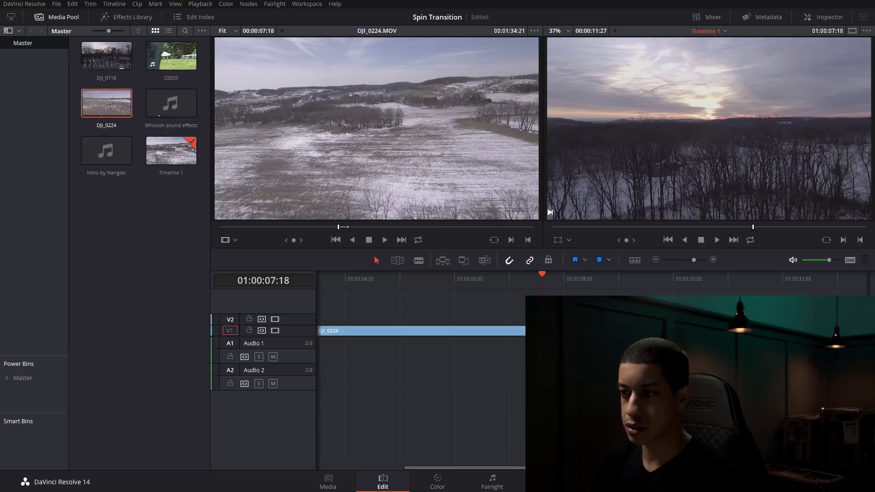
Move DJI_0116 up to V2, five frames earlier, so it overlaps the end of DJI_0224.
mouse_move(550, 275)
mouse_down()
mouse_move(529, 280)
mouse_move(537, 278)
mouse_up()
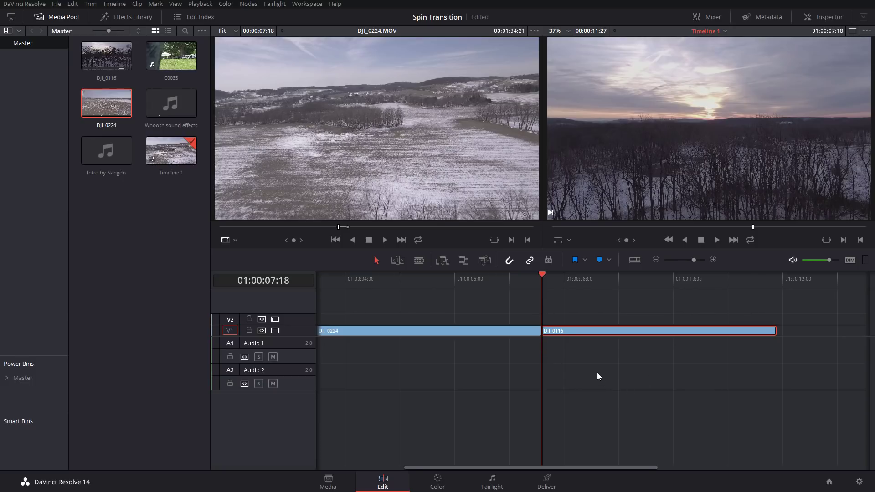
key(Left)
key(Left)
key(Left)
key(Left)
key(Left)
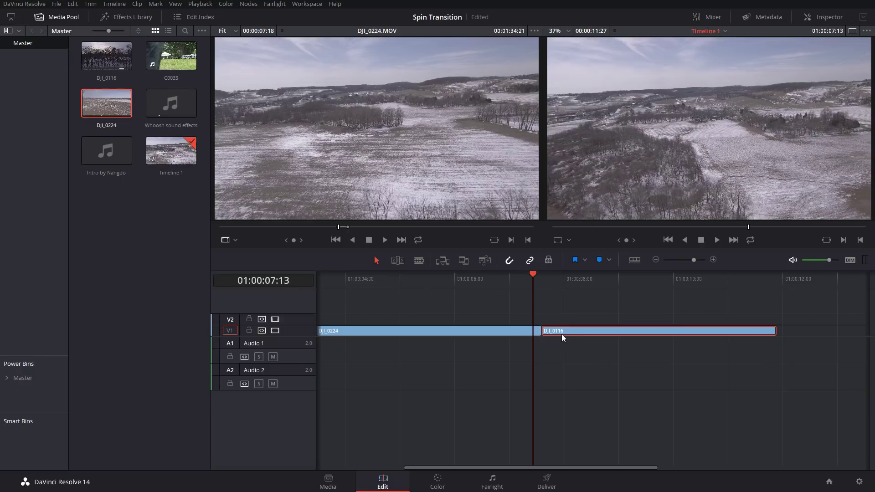
drag(583, 331, 628, 313)
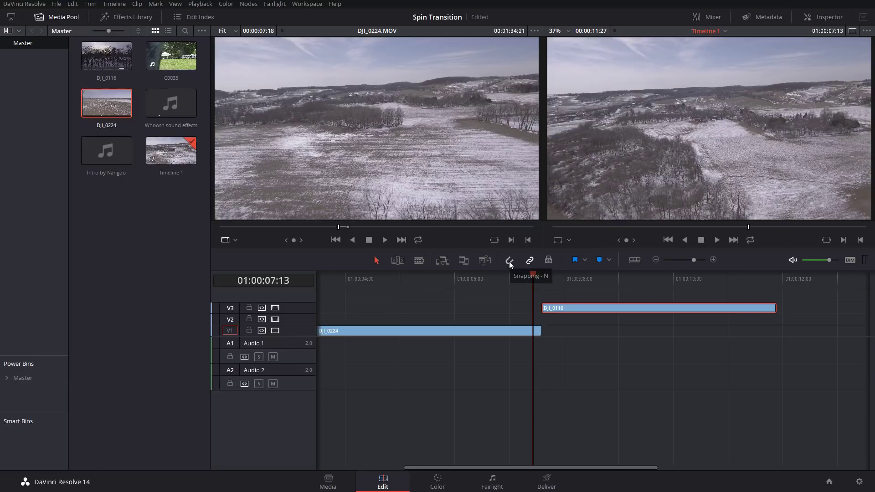
drag(621, 310, 609, 315)
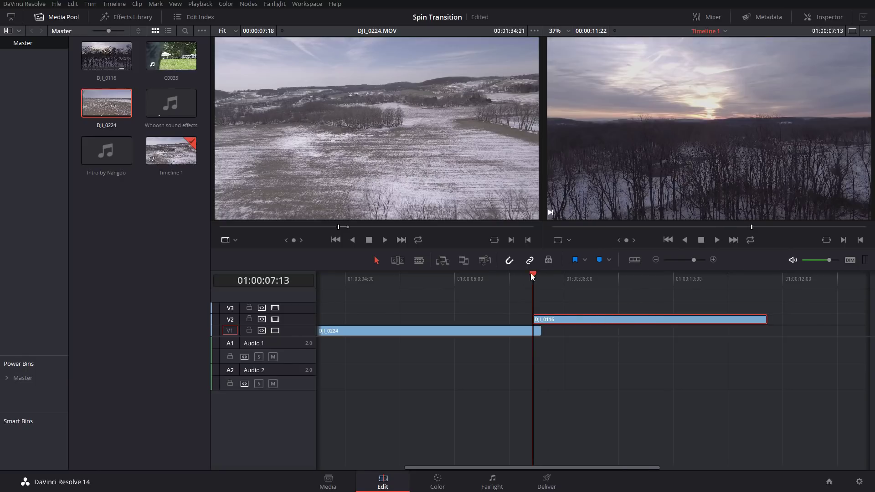
Split DJI_0116 at the end of DJI_0224 and drop the remainder back onto V1.
drag(531, 274, 539, 273)
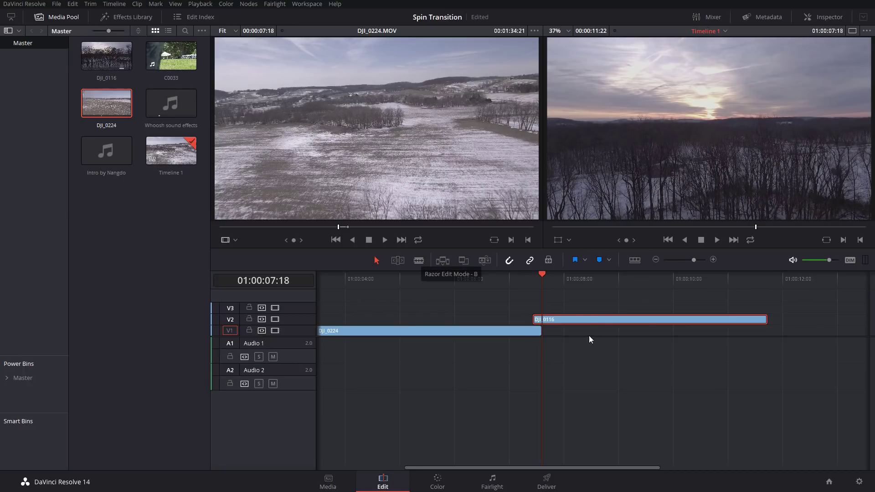
key(ctrl+b)
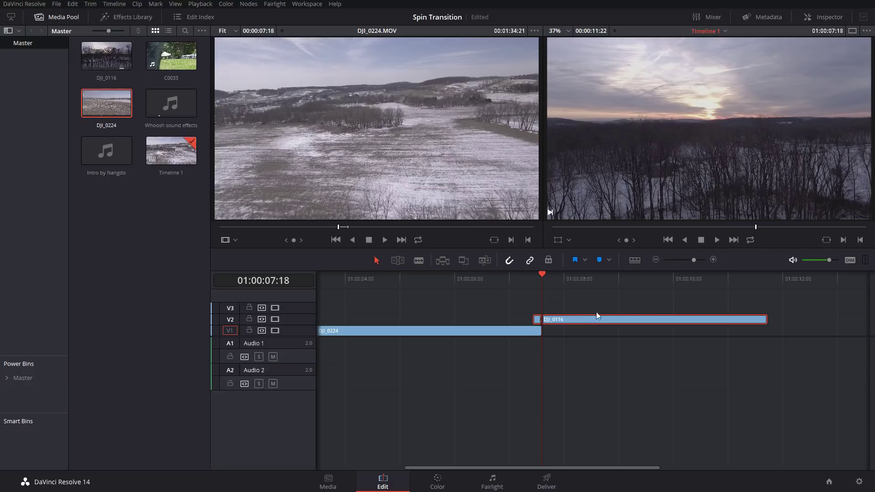
mouse_move(605, 318)
mouse_down()
mouse_move(605, 328)
mouse_move(605, 320)
mouse_up()
drag(613, 319, 612, 330)
click(611, 322)
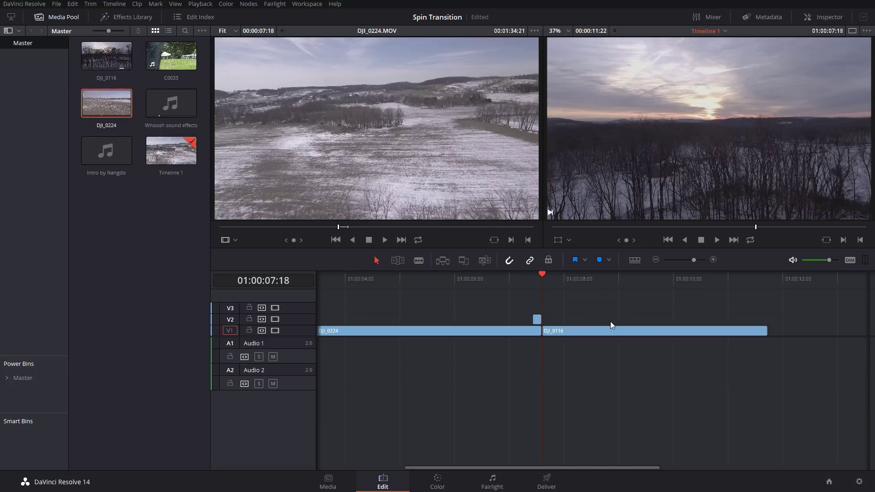
click(534, 278)
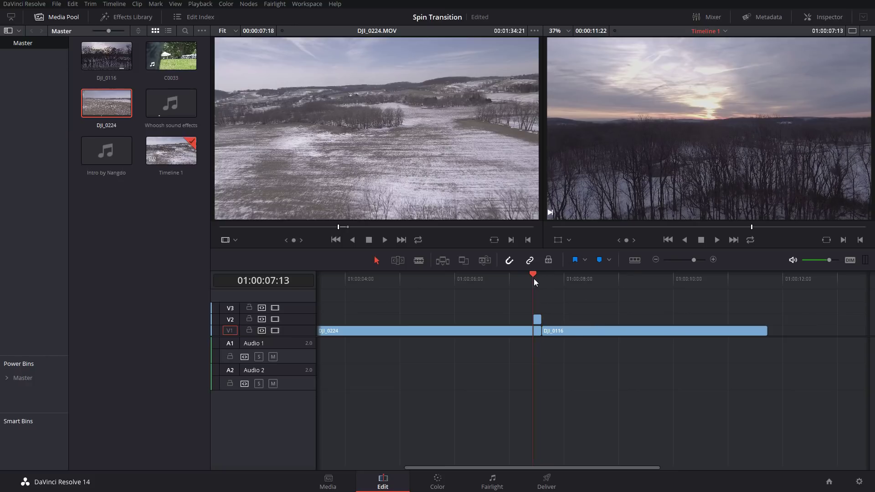
Zoom in on the overlap and split DJI_0224 where the overlap begins.
click(709, 262)
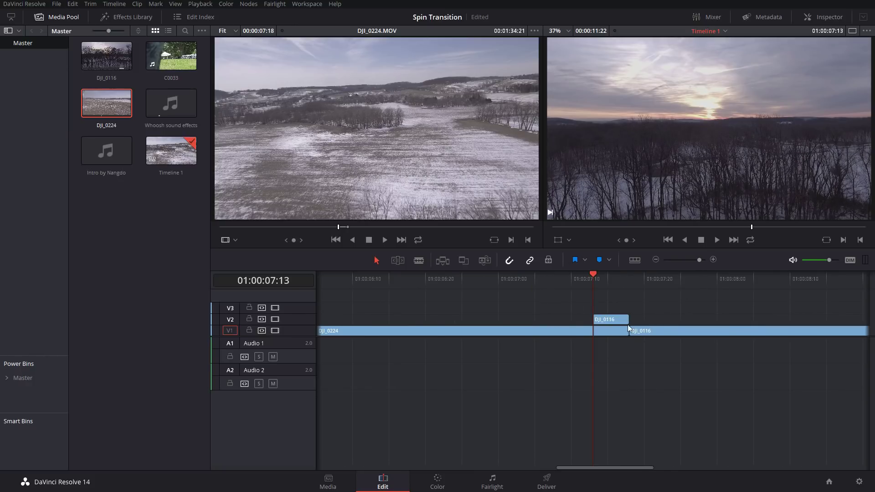
click(545, 333)
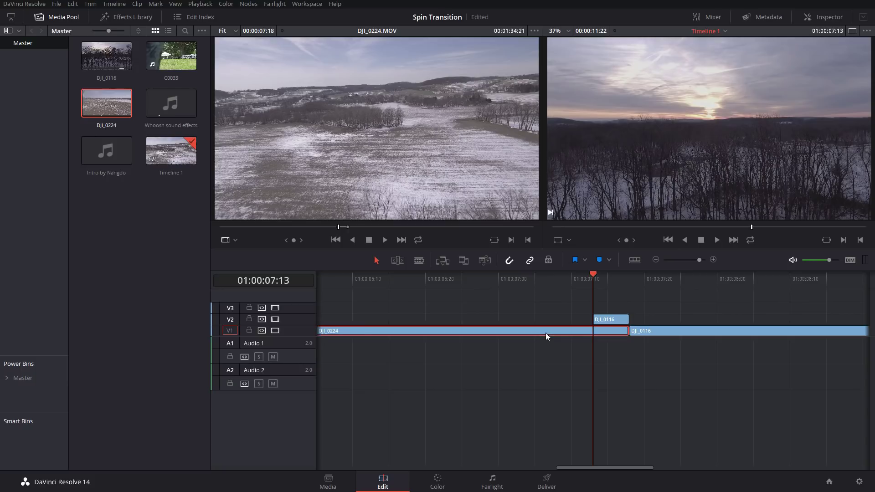
key(ctrl+b)
click(554, 304)
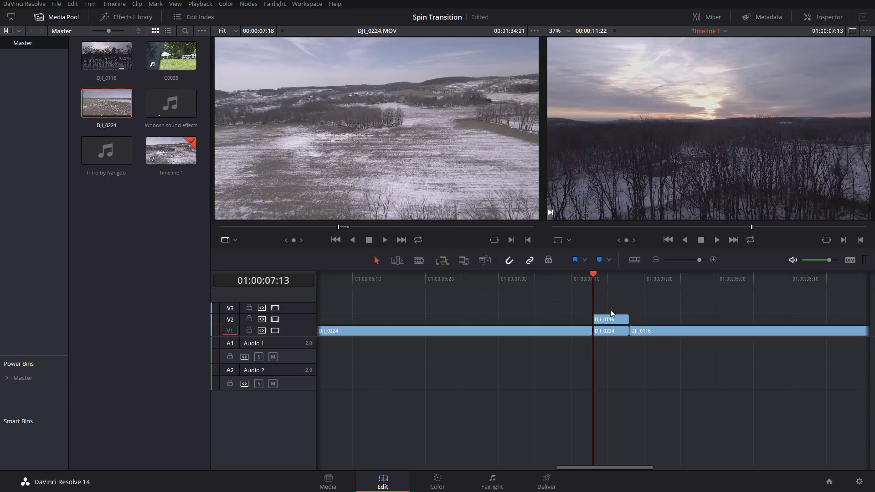
Select the short DJI_0116 piece, disable the V2 video track, and scrub across the overlap.
click(609, 319)
ctrl+click(613, 331)
click(636, 306)
click(618, 322)
click(274, 319)
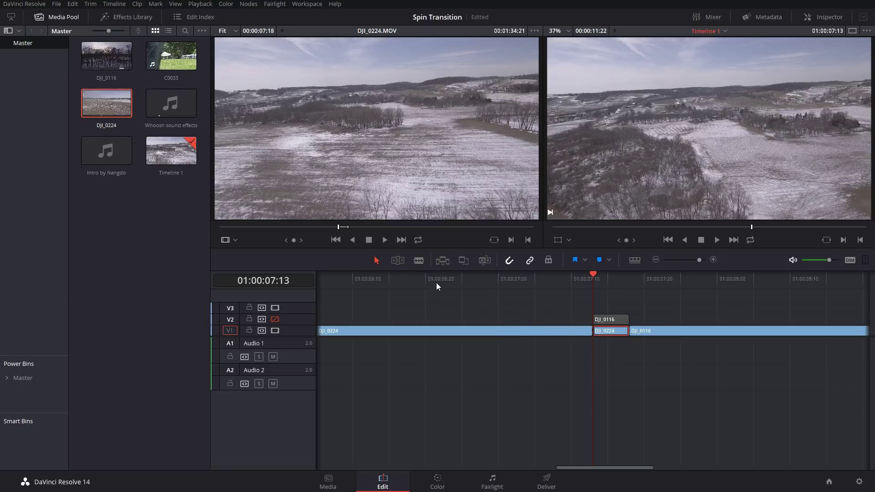
drag(436, 283, 584, 293)
In the Inspector, keyframe the DJI_0224 piece's Position X from 0 at 07:13 to -1920 at 07:17.
click(816, 16)
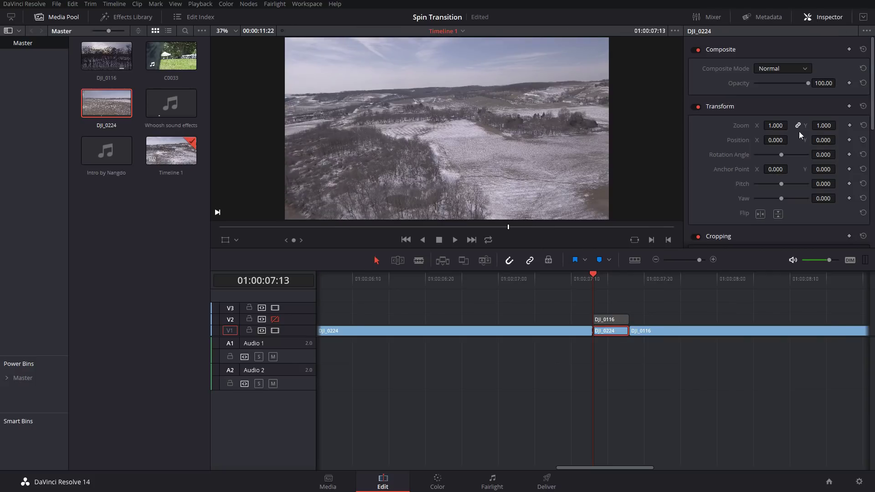
click(849, 140)
key(Right)
key(Right)
key(Right)
key(Right)
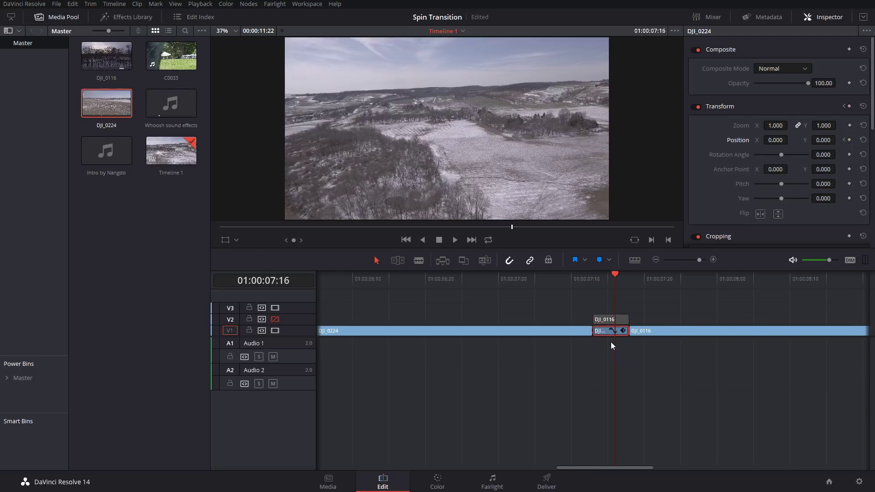
click(850, 140)
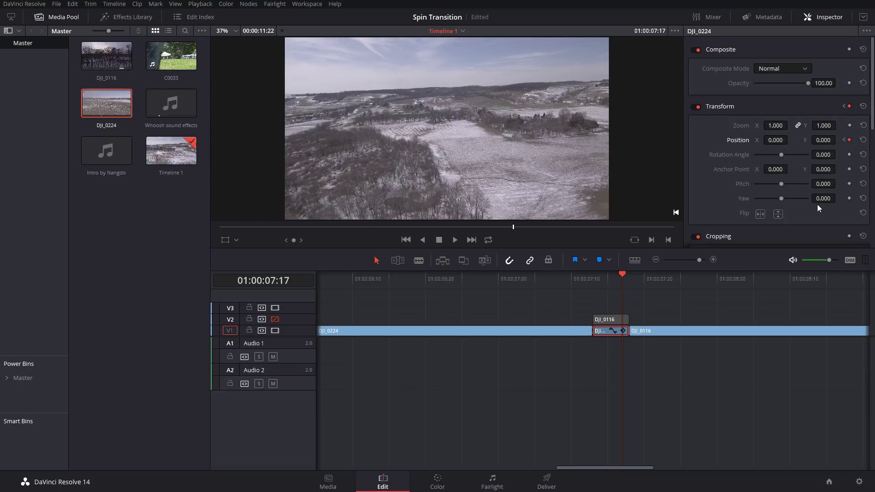
click(773, 140)
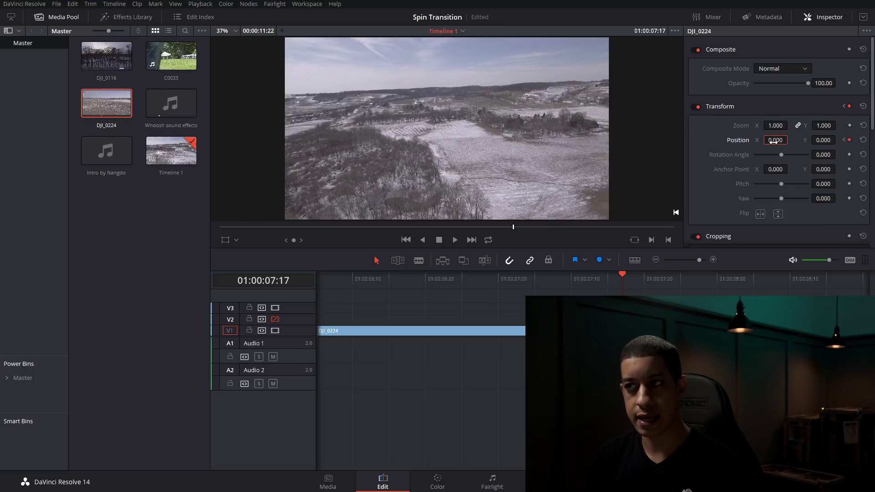
text(-)
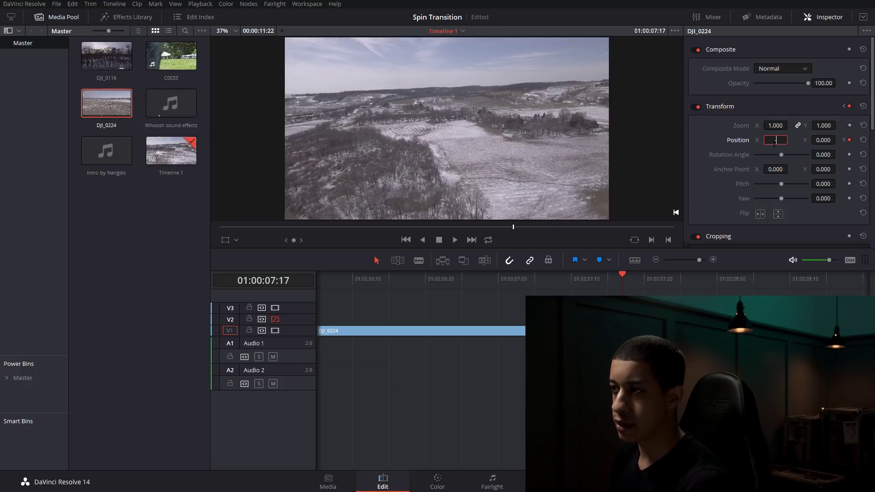
text(1920)
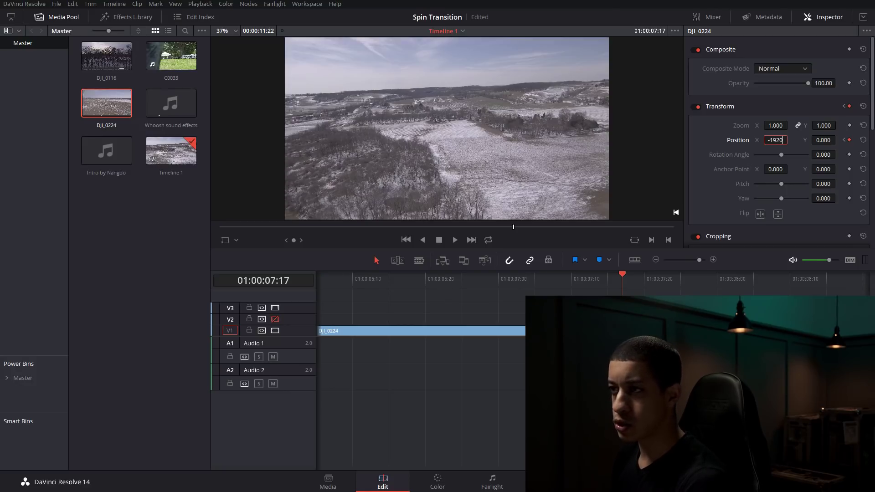
key(Return)
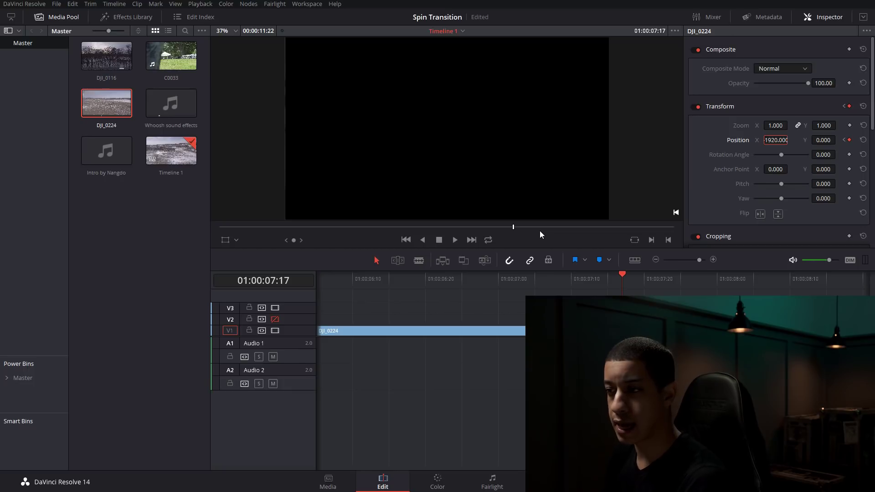
key(Left)
key(Left)
key(Left)
key(Left)
key(Left)
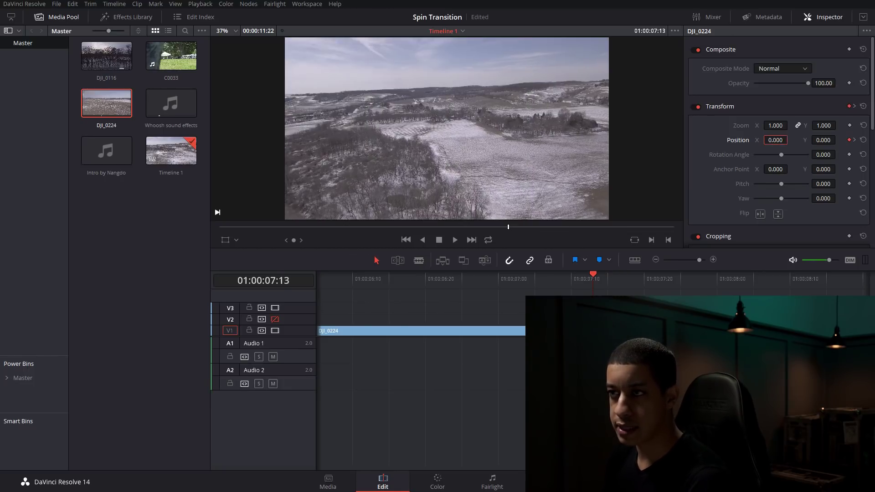
key(Right)
key(Right)
key(Right)
key(Right)
key(Right)
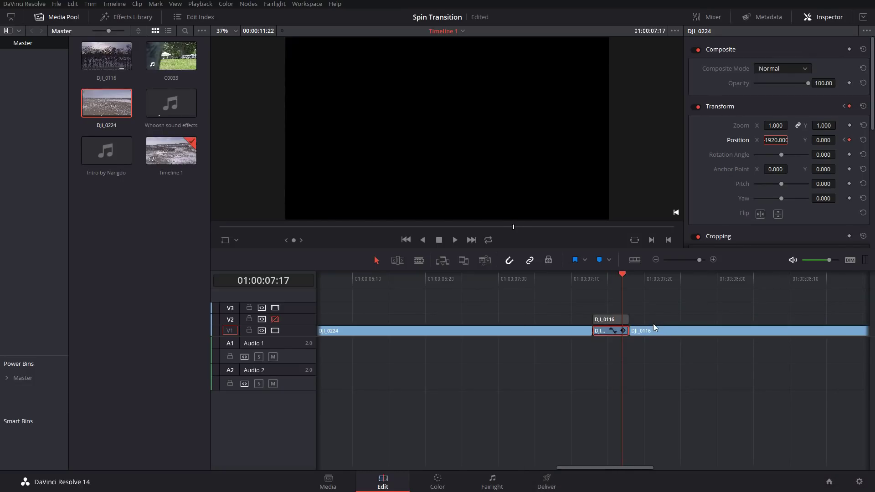
Re-enable V2 and keyframe DJI_0116's Position X at 1920 on 07:13 and 0 on 07:17.
click(611, 322)
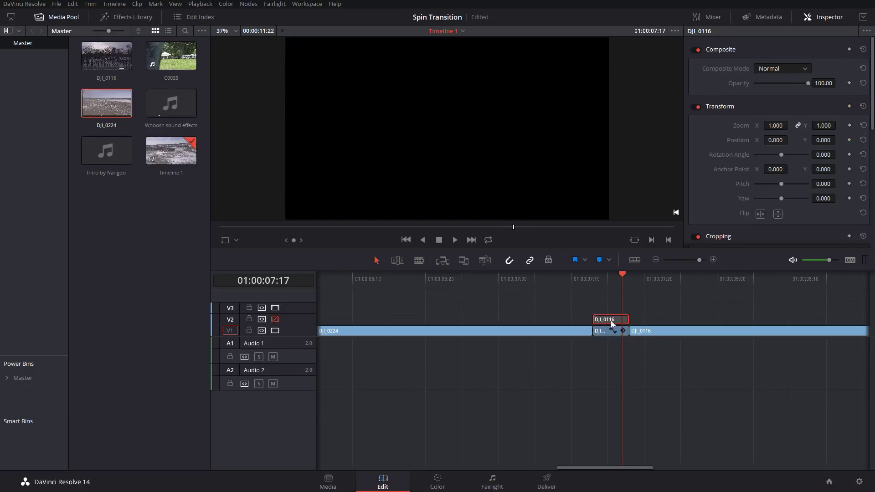
click(276, 321)
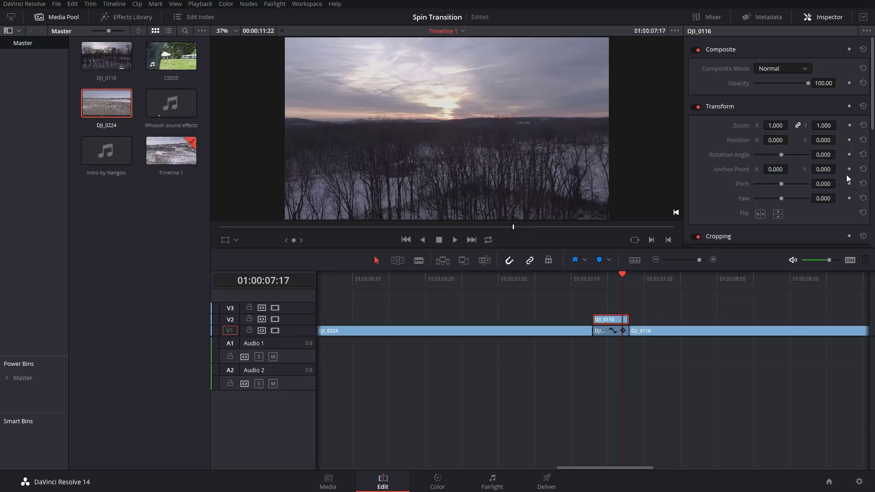
click(849, 140)
key(Left)
key(Left)
key(Left)
key(Left)
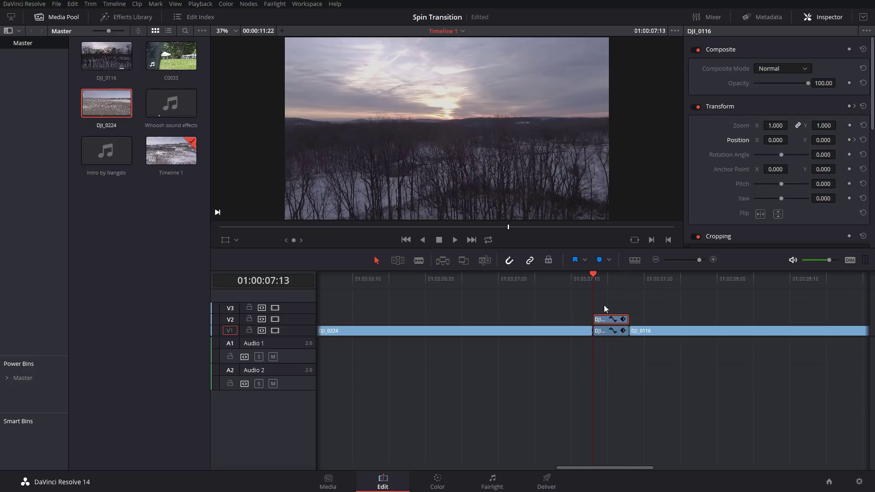
click(775, 141)
text(1920)
key(Return)
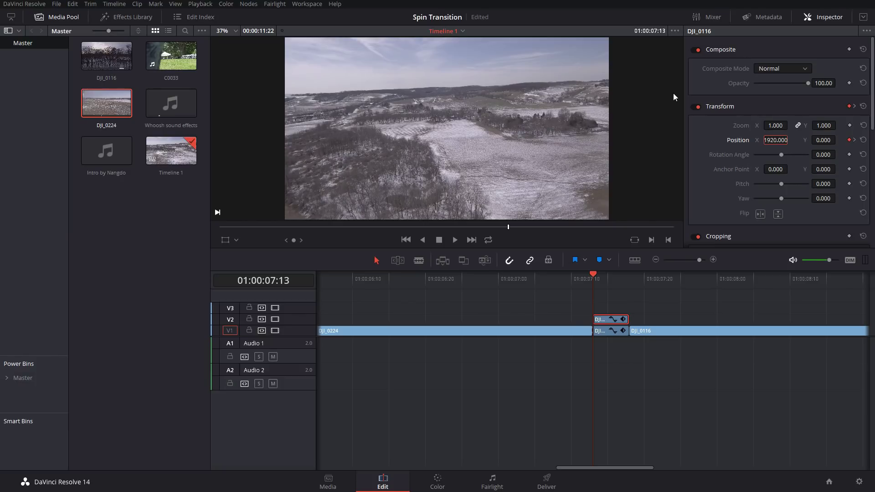
Preview the slide-in frame by frame, then select both stacked transition clips.
key(Right)
key(Right)
key(Right)
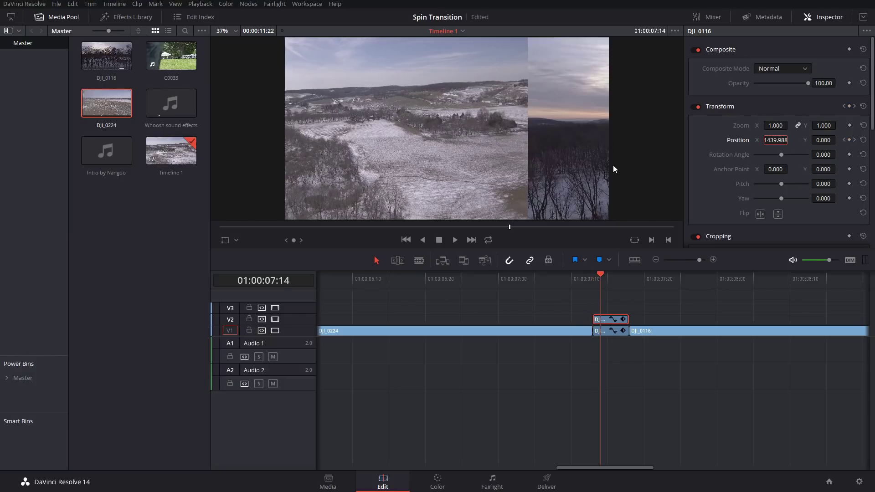
key(Right)
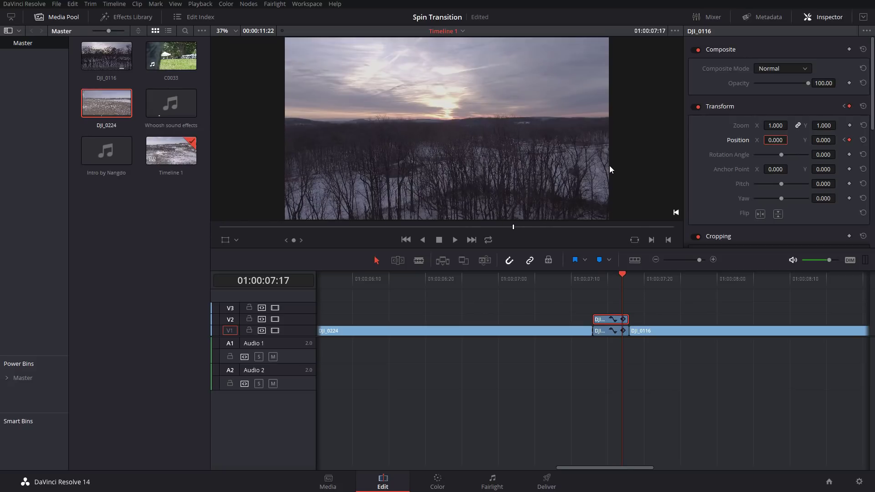
mouse_move(615, 285)
mouse_down()
mouse_move(584, 288)
mouse_move(621, 285)
mouse_move(603, 283)
mouse_up()
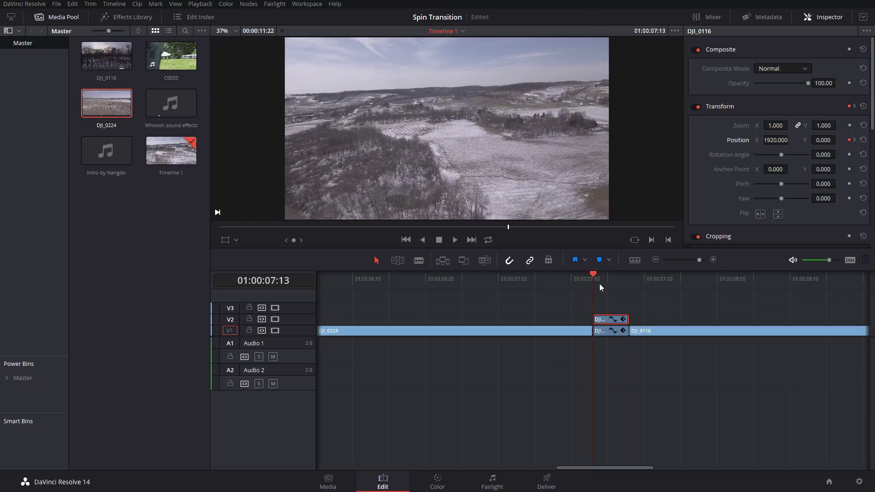
key(Right)
key(Right)
key(Right)
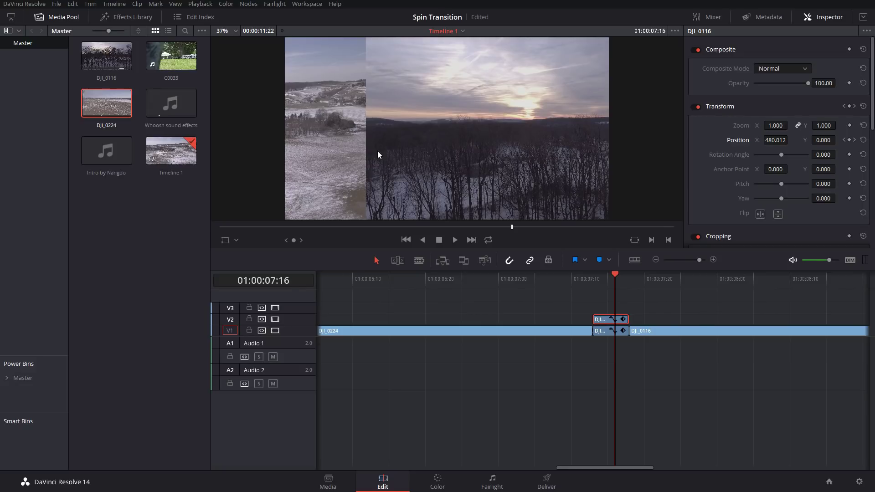
key(Left)
key(Left)
key(Left)
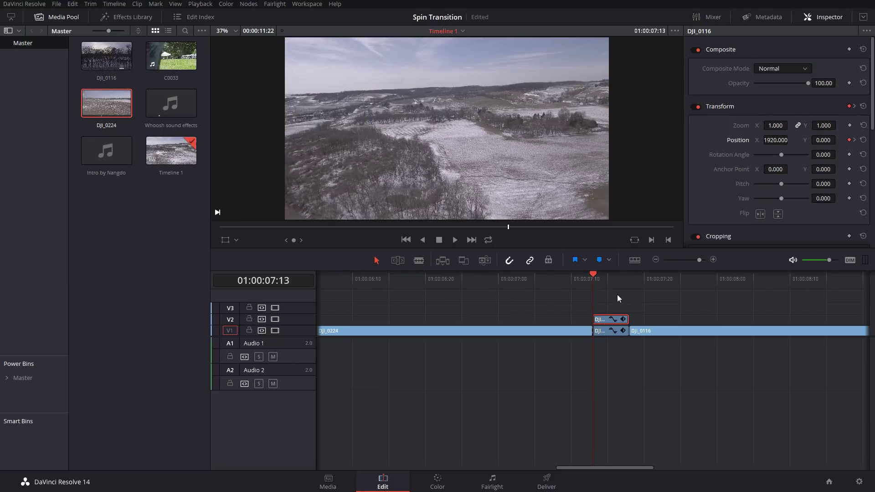
drag(621, 296, 610, 332)
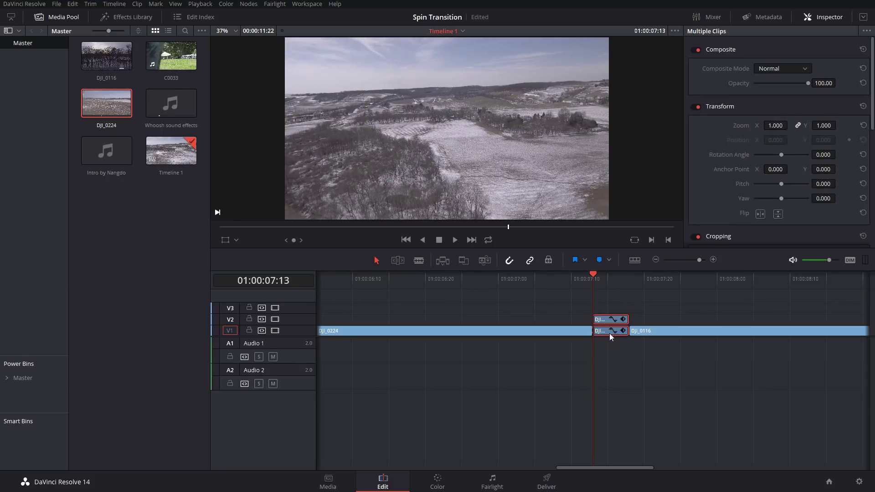
Combine the selected V1 and V2 overlap pieces into Compound Clip 1, then go to the Color page.
right_click(606, 331)
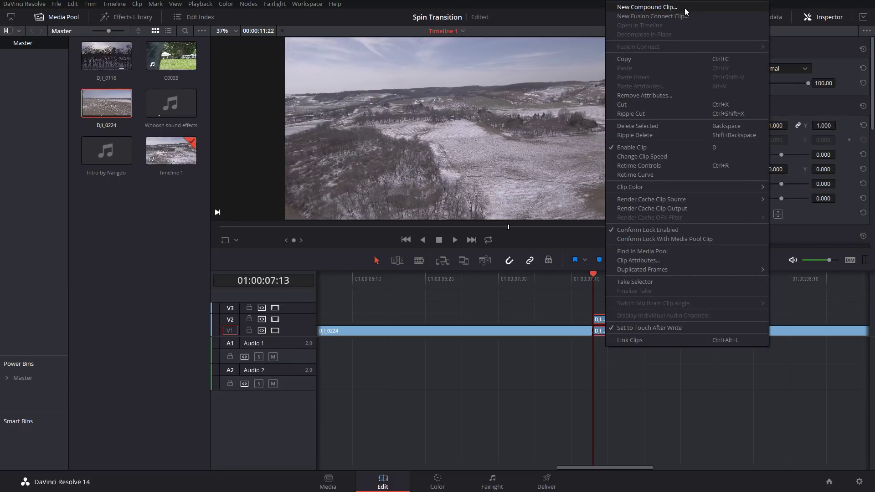
click(647, 7)
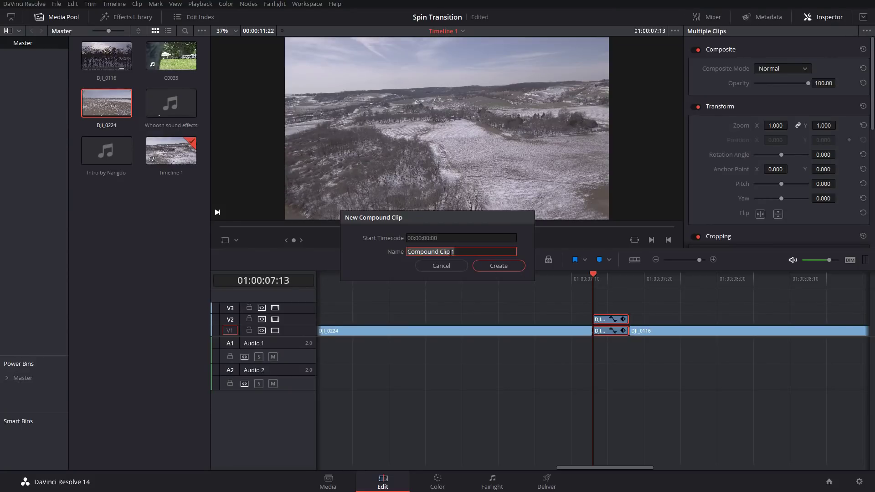
click(508, 266)
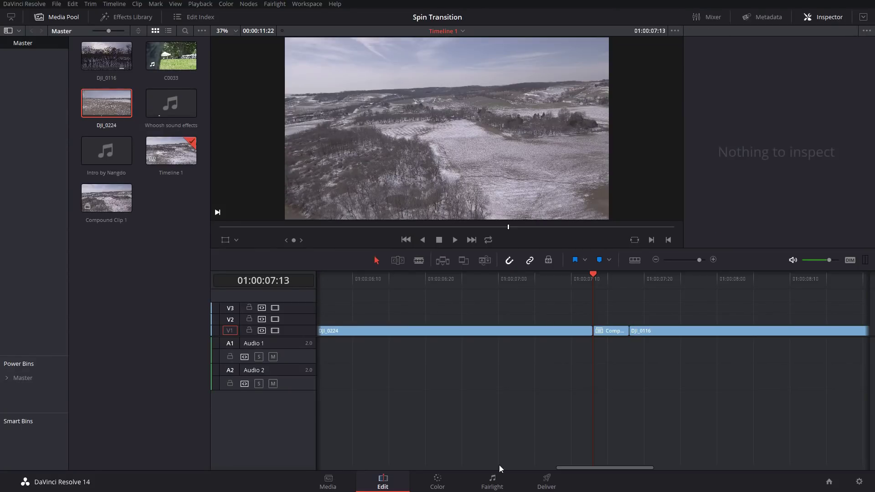
click(439, 484)
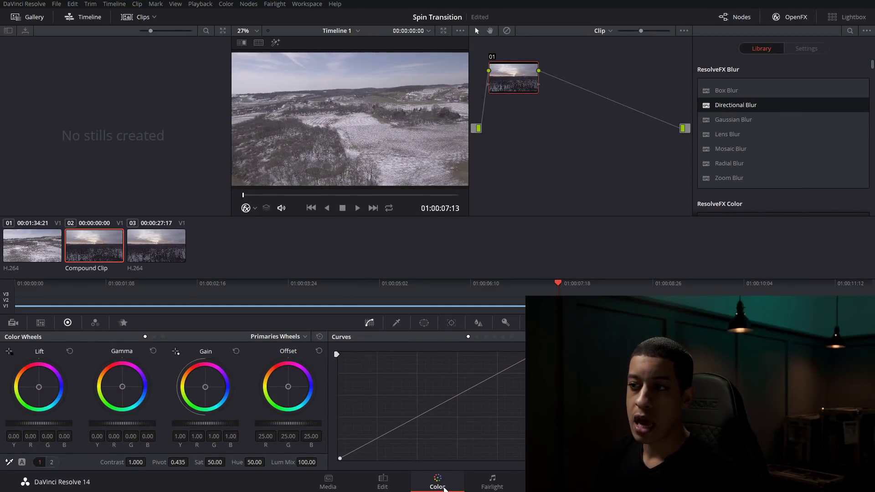
Park the playhead at 07:13 on the transition and bring the compound clip into the Color page.
click(382, 482)
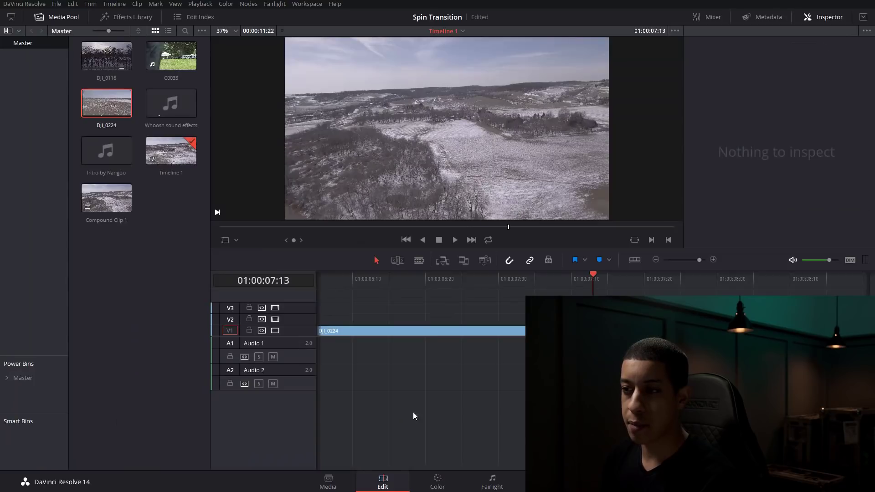
click(458, 330)
key(Left)
key(Left)
key(Left)
key(Left)
key(Left)
key(Left)
key(Left)
key(Left)
key(Left)
key(Left)
key(Left)
key(Left)
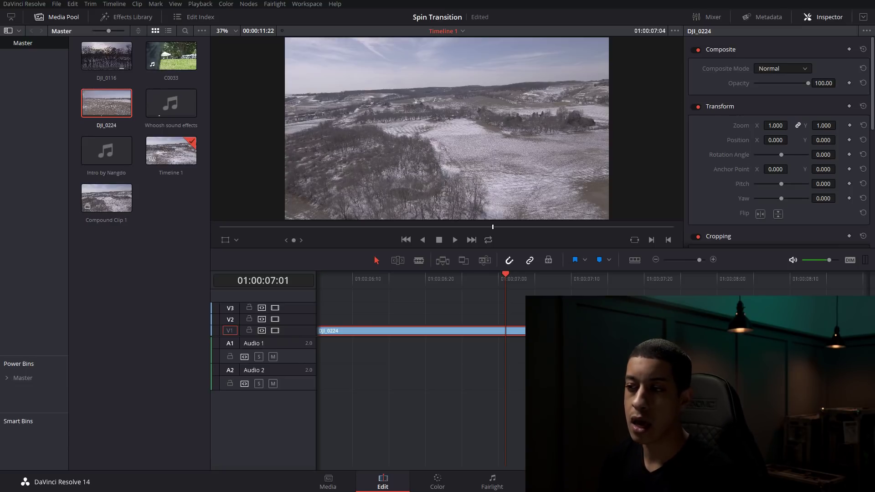
click(593, 280)
click(436, 484)
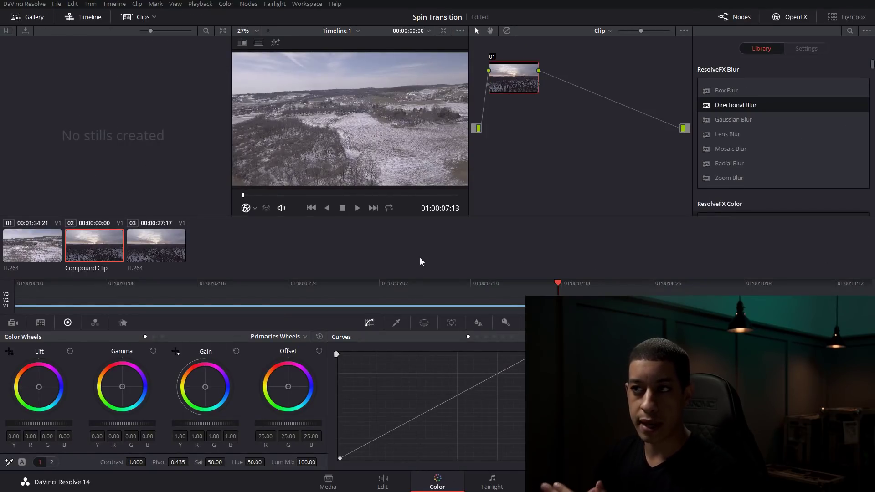
Push the Gain wheel toward pink to demonstrate the grade, then reset it to neutral.
drag(503, 86, 509, 99)
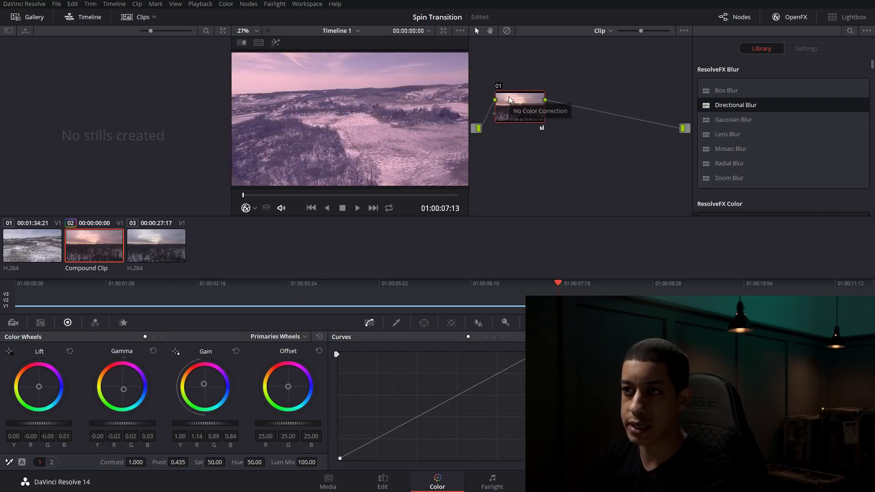
key(Right)
key(Right)
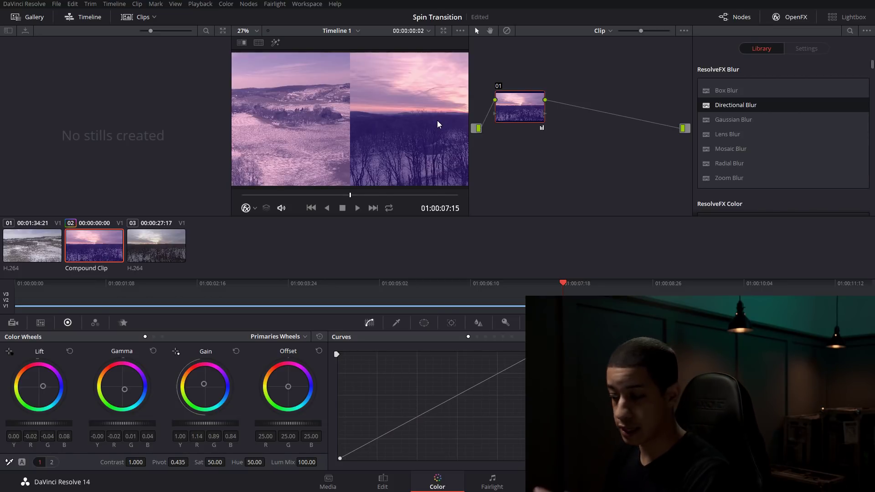
key(shift+d)
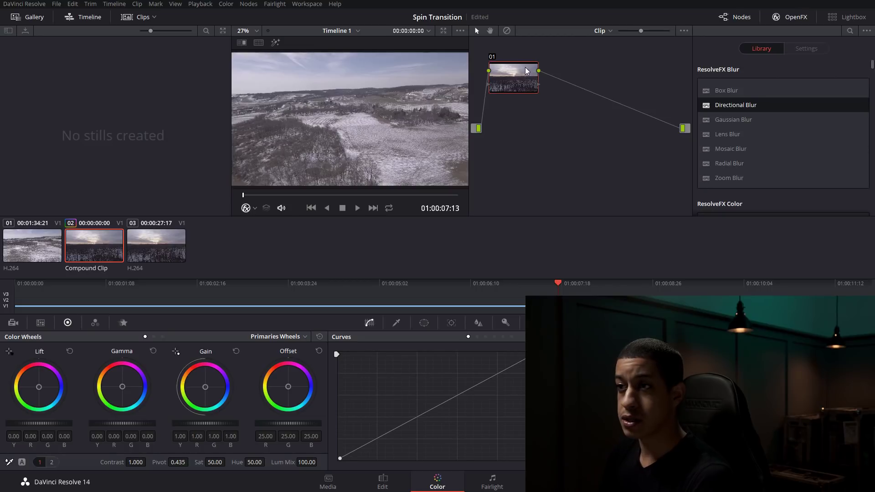
drag(526, 70, 549, 89)
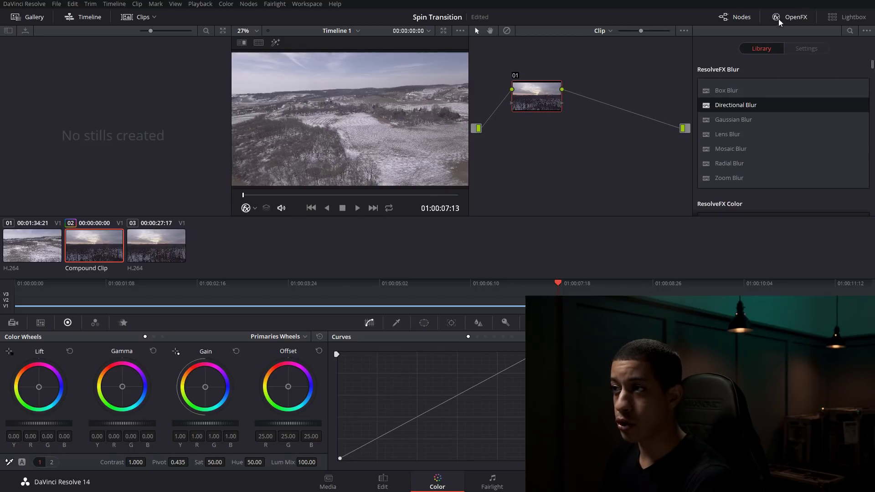
Apply the OpenFX Directional Blur to node 01.
click(790, 17)
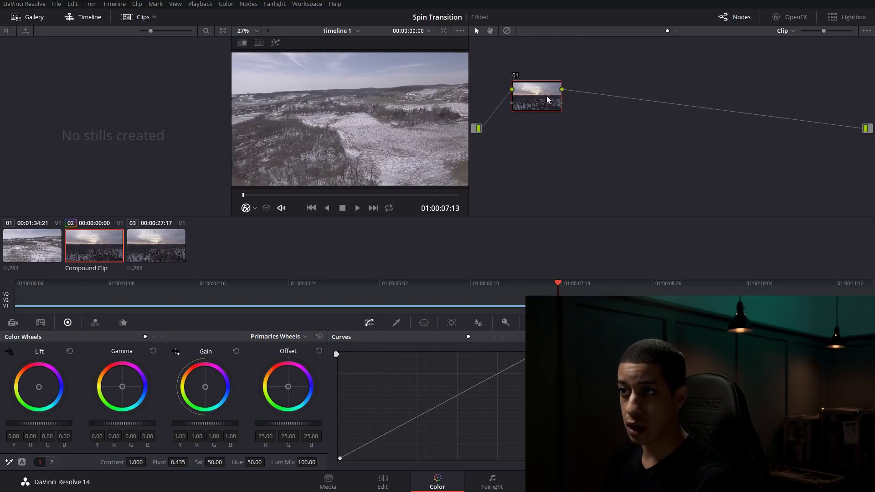
click(796, 21)
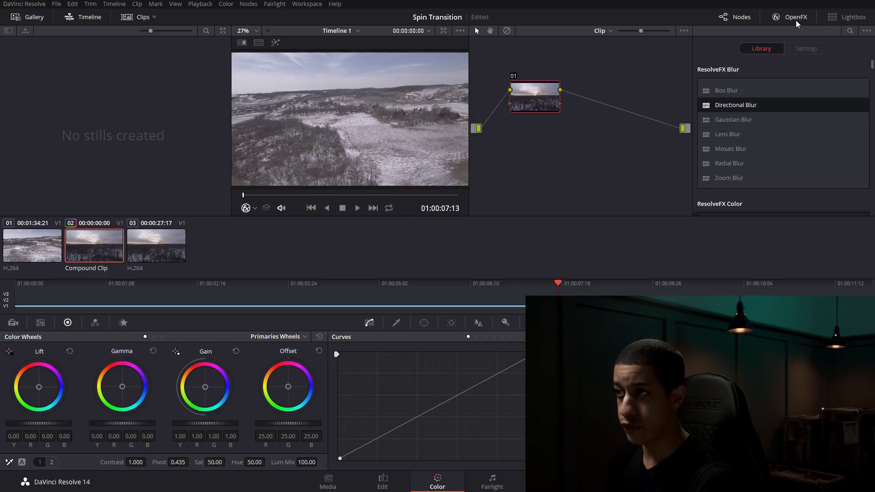
drag(729, 109, 539, 105)
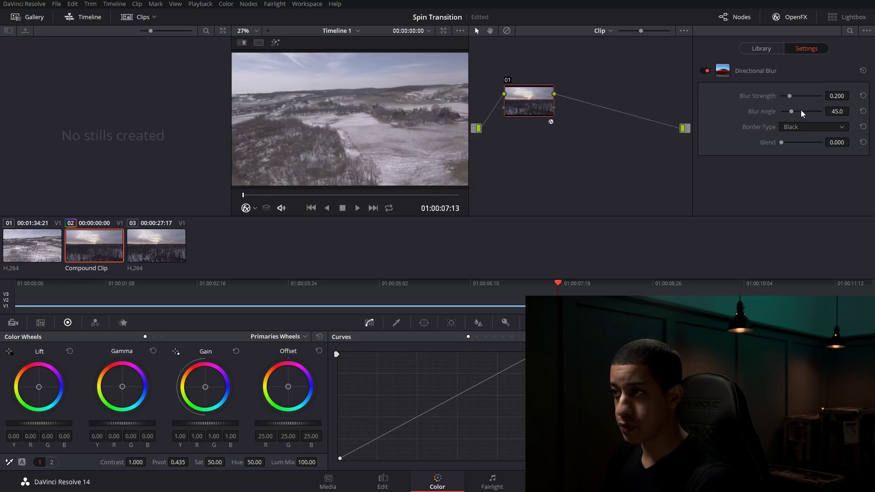
Set the Directional Blur to Blur Angle 0.0, Border Type Replicate, and Blur Strength 0.
drag(790, 95, 821, 98)
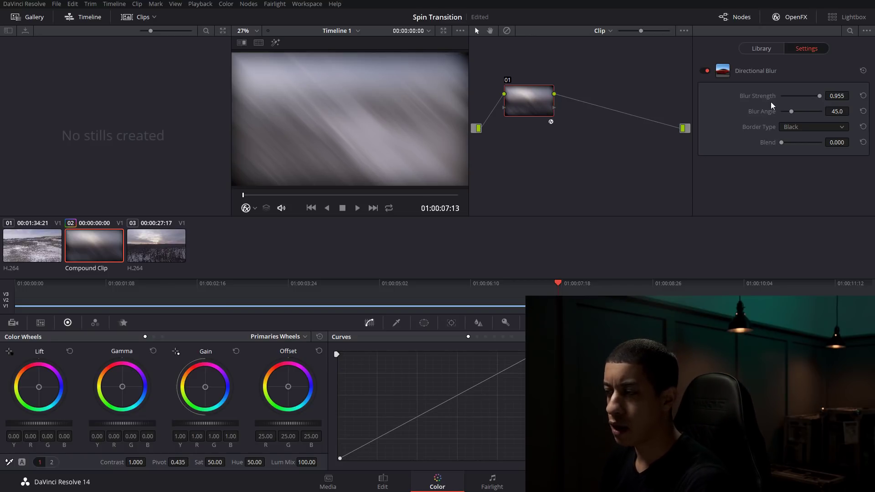
drag(791, 111, 779, 113)
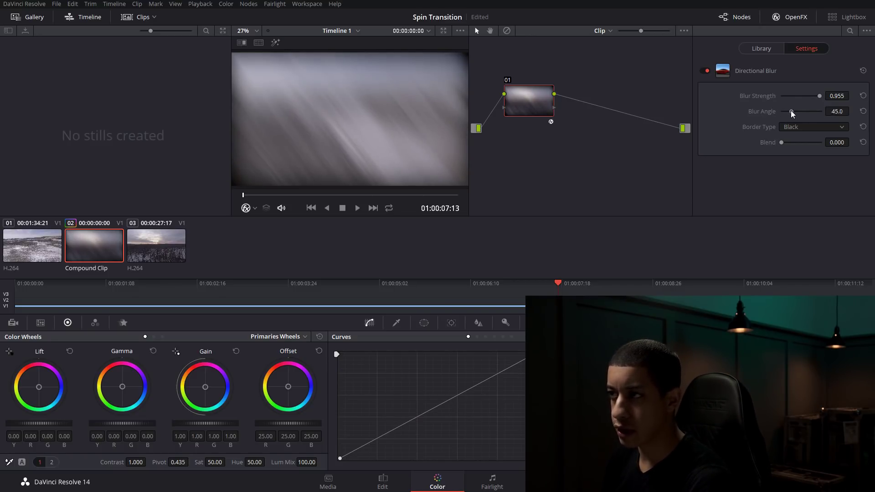
click(805, 129)
click(811, 149)
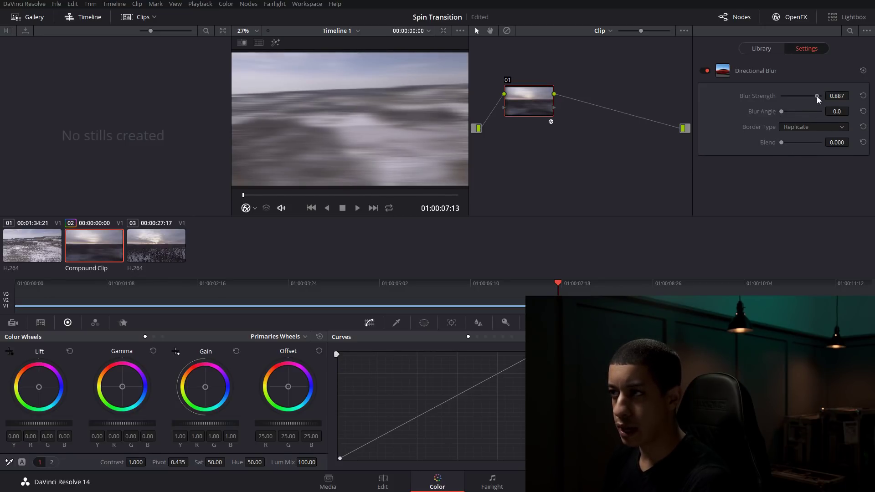
drag(817, 100, 773, 105)
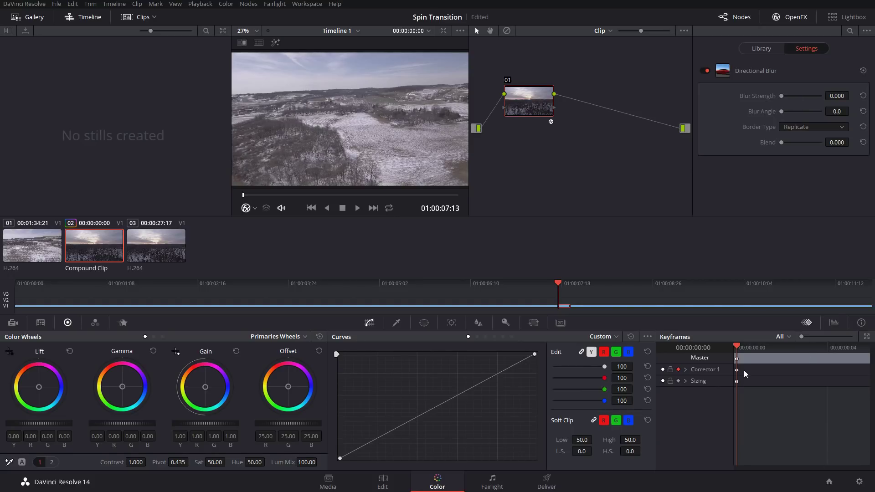
Keyframe Blur Strength at 0 on 07:13, 1.000 on 07:14 and 07:16, and 0 on 07:17.
key(Right)
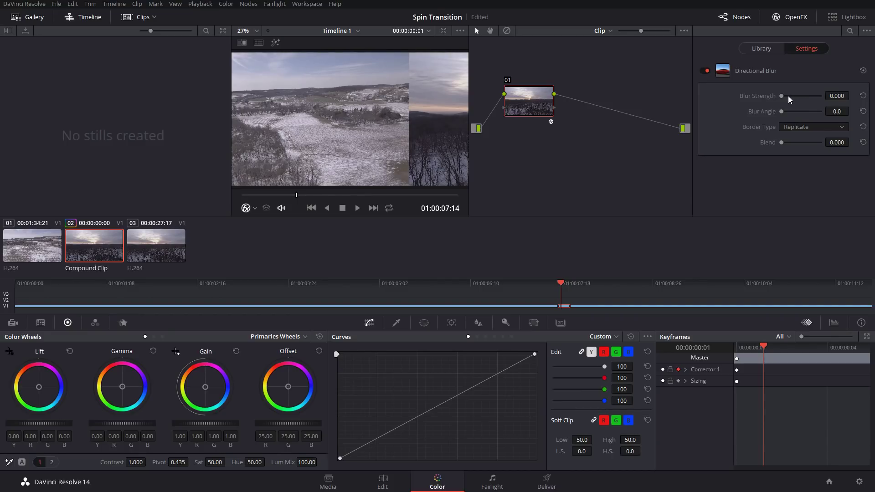
drag(781, 95, 821, 96)
key(Left)
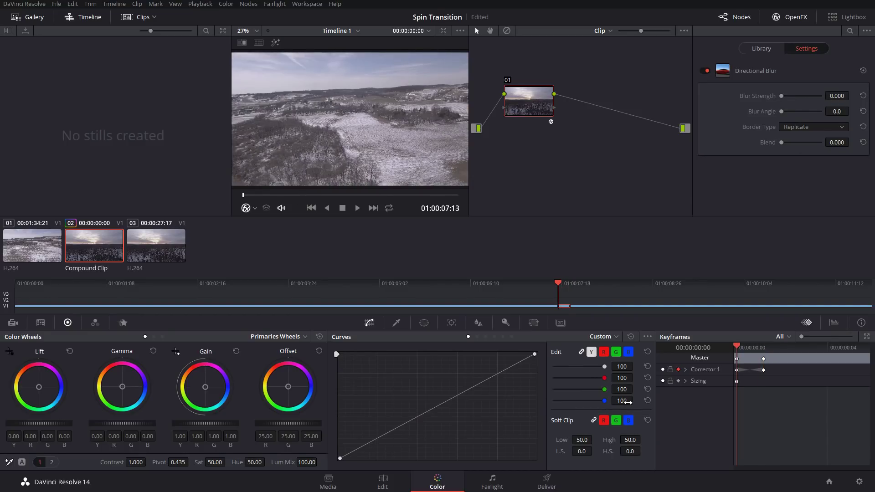
key(Right)
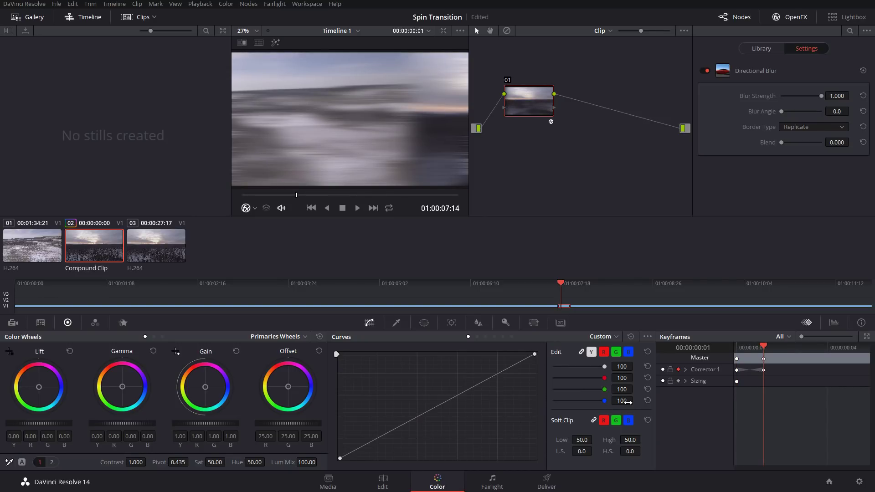
key(Right)
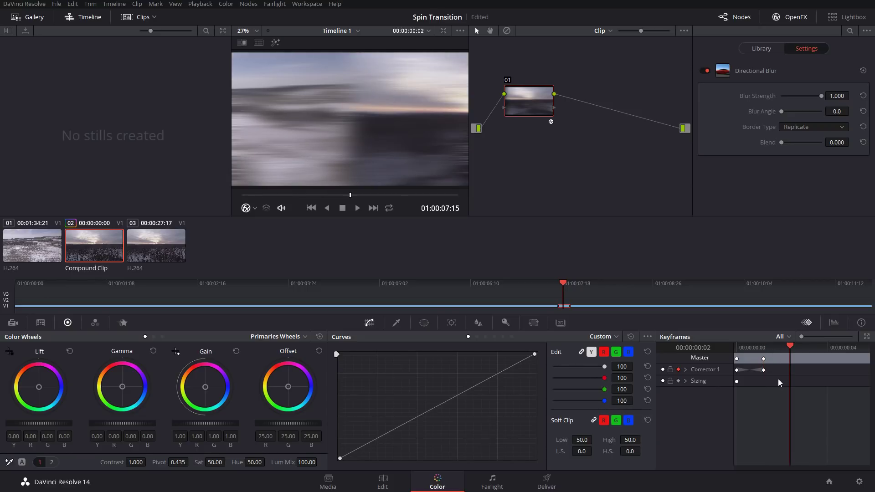
key(Right)
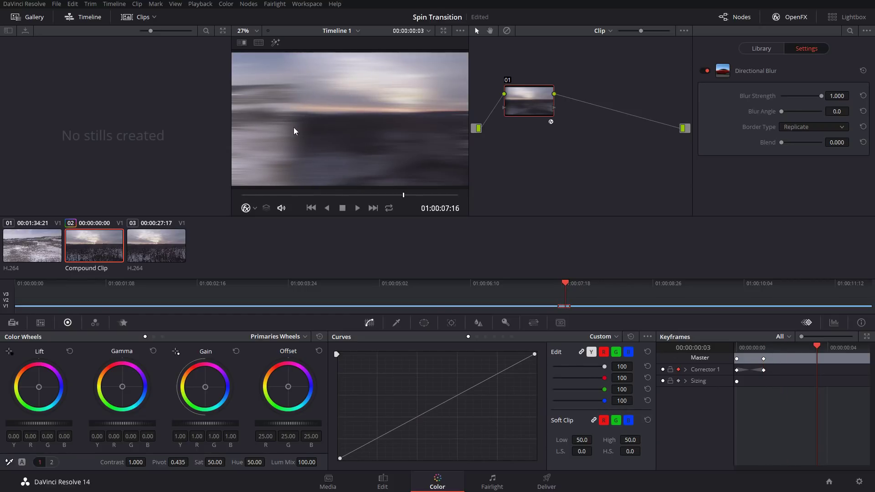
click(823, 96)
key(Right)
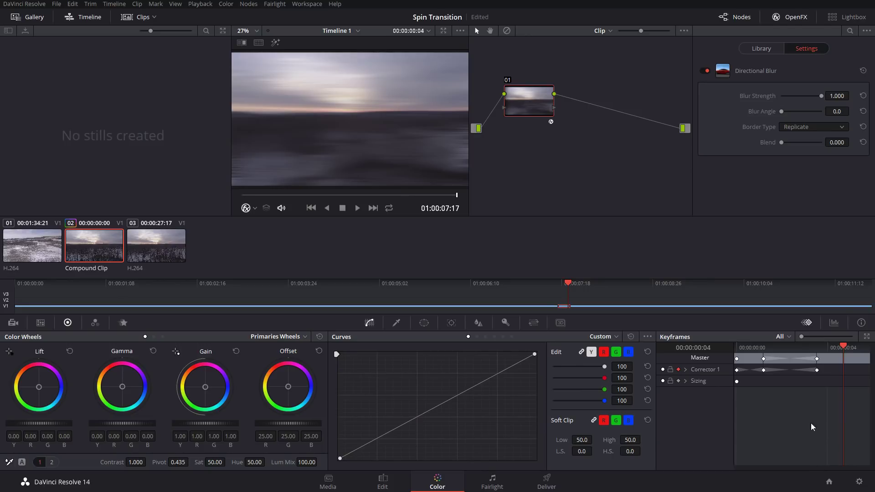
drag(822, 96, 781, 96)
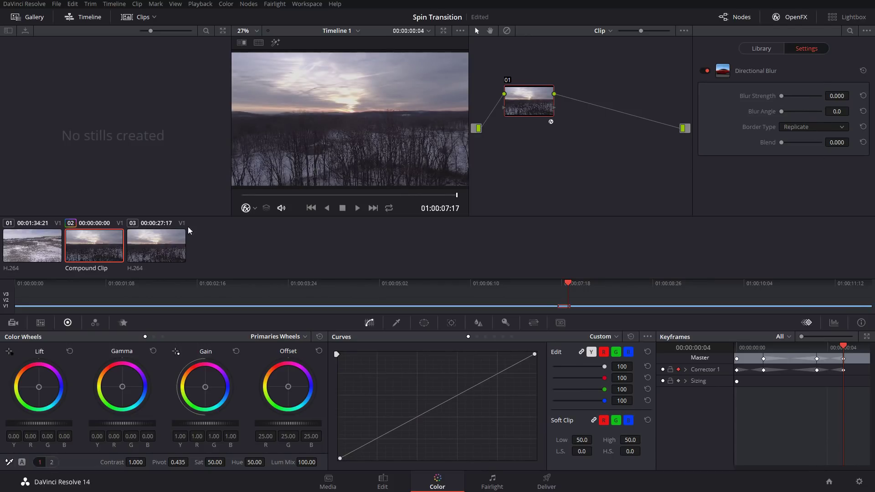
Return to the Edit page and play the transition from just before it starts.
click(57, 3)
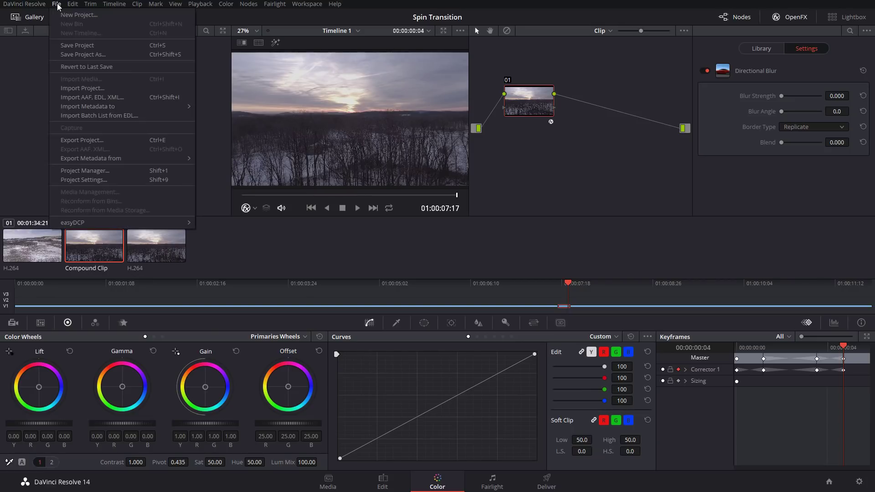
click(77, 45)
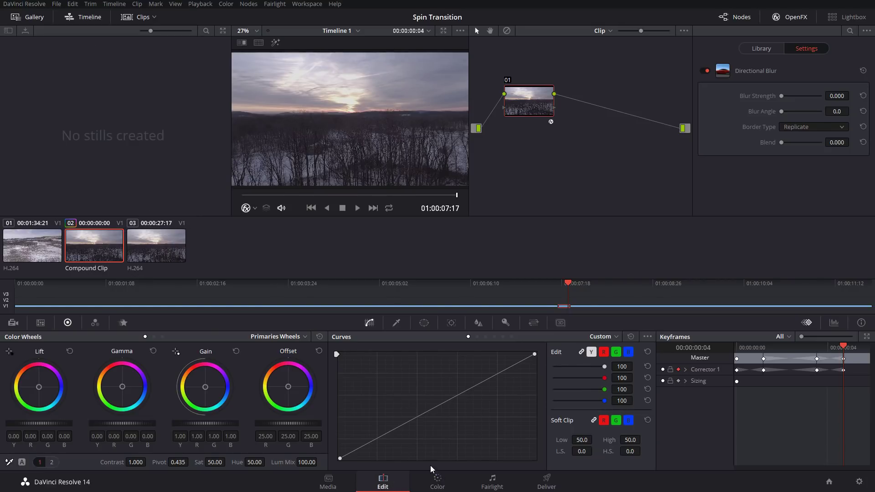
click(383, 480)
drag(622, 275, 513, 287)
key(space)
key(space)
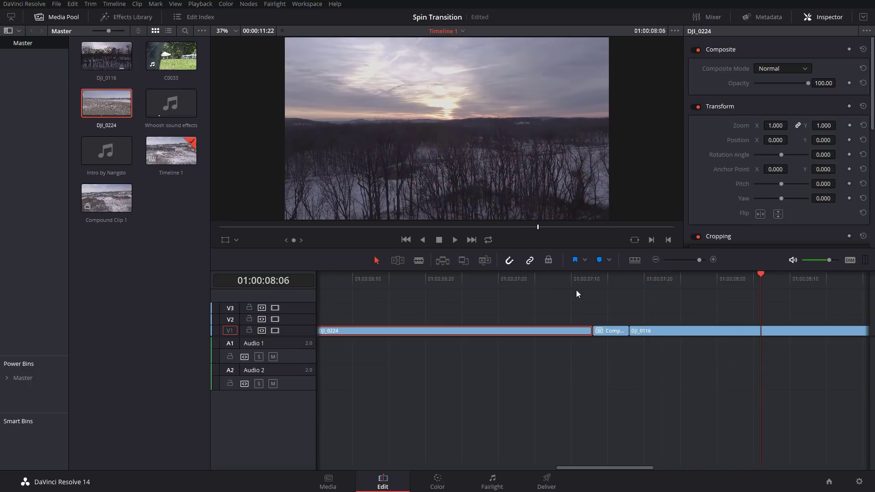
click(579, 280)
Step frame by frame through the blurred slide between the two drone shots.
key(Right)
key(Right)
key(Left)
key(Left)
key(Left)
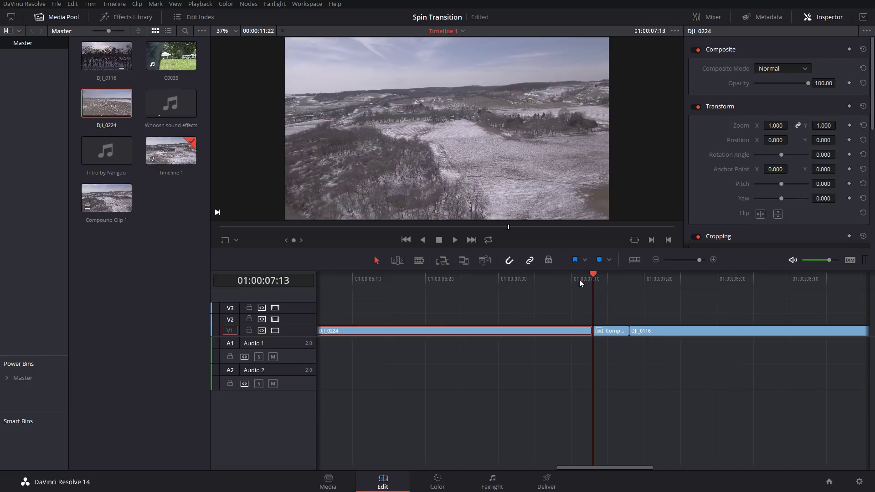
key(Right)
key(Right)
key(Right)
key(Right)
key(Right)
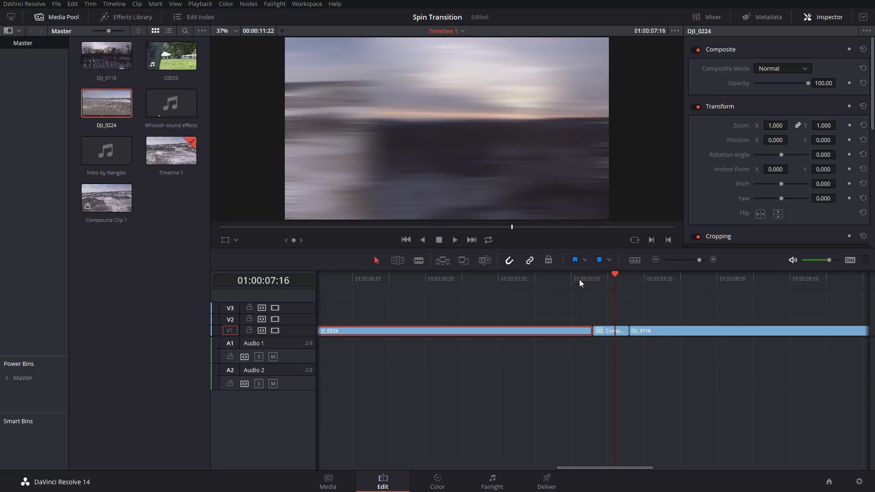
key(Left)
key(Right)
key(Right)
key(Right)
key(Right)
key(Right)
key(Right)
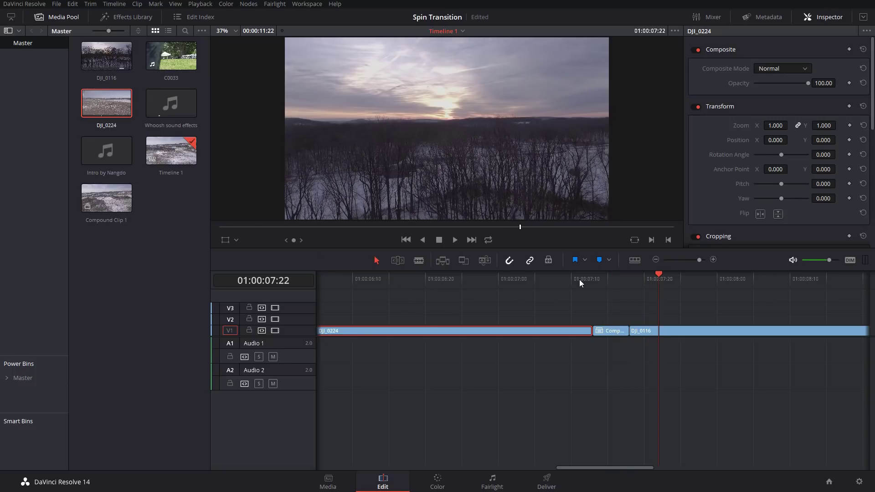
key(Left)
key(Left)
key(Left)
key(Left)
key(Left)
key(Left)
key(Left)
key(Left)
key(Left)
key(Left)
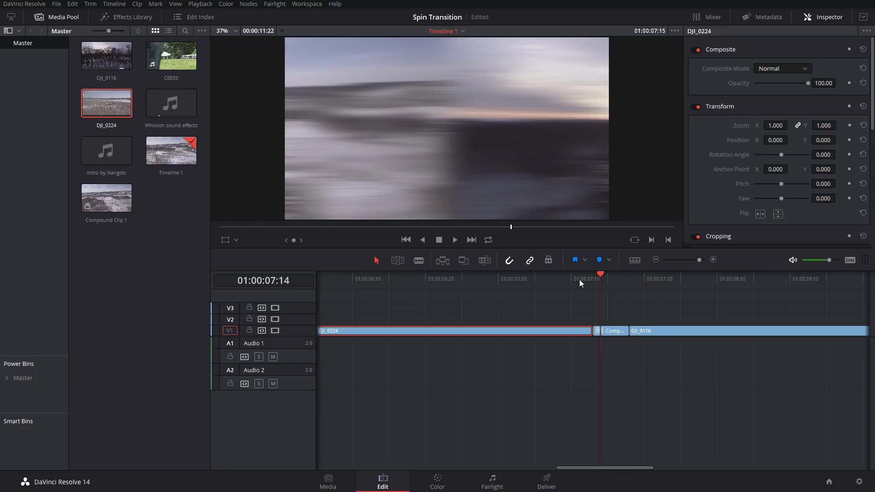
key(Right)
key(Right)
key(Right)
key(Right)
key(Right)
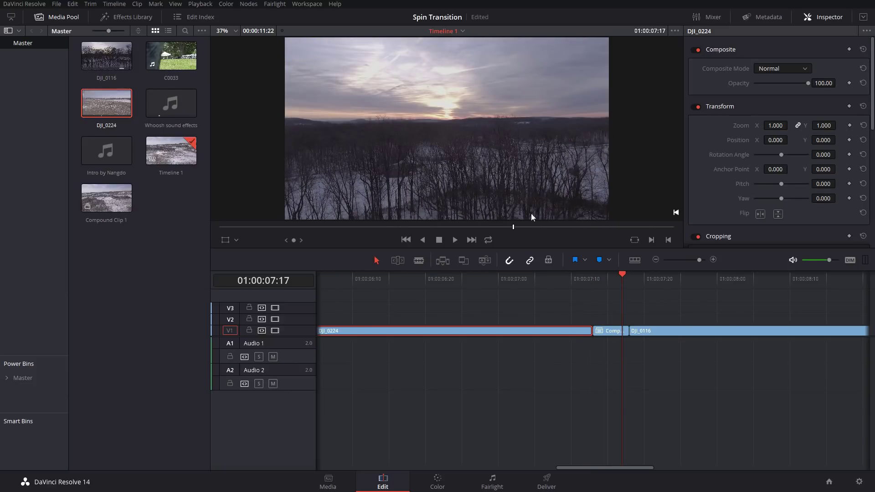
click(860, 483)
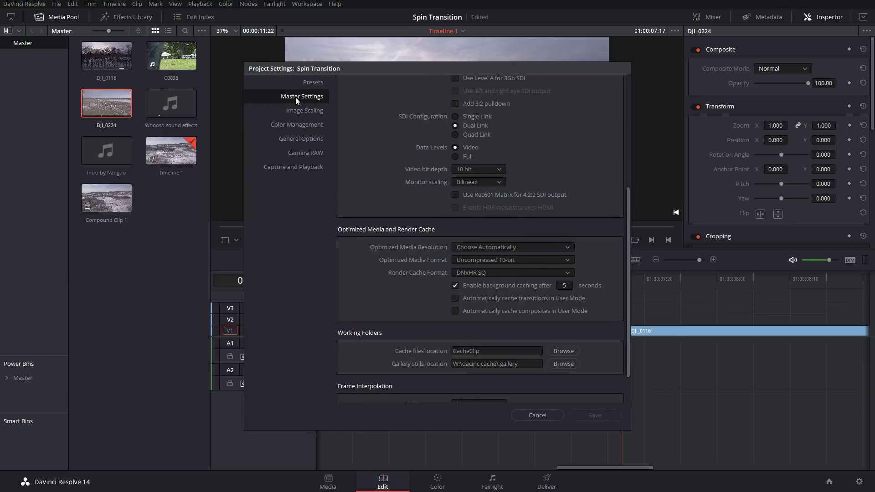
scroll(391, 203, up, 5)
scroll(398, 195, down, 6)
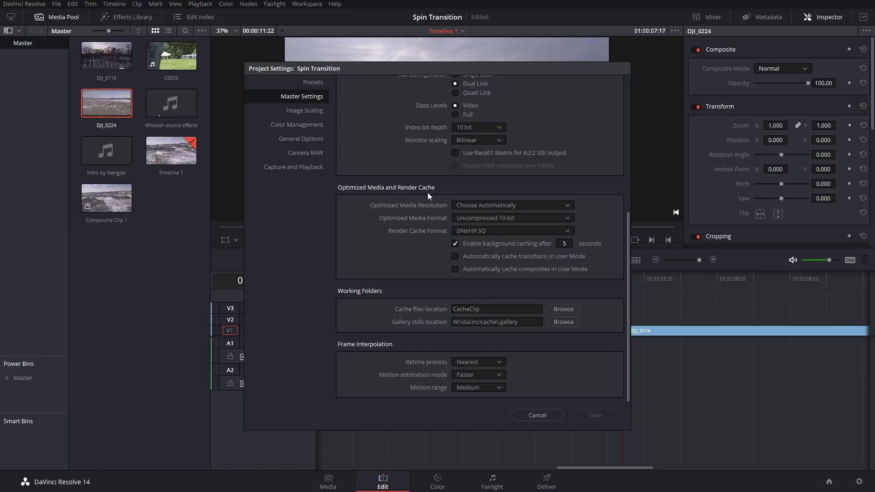
click(474, 231)
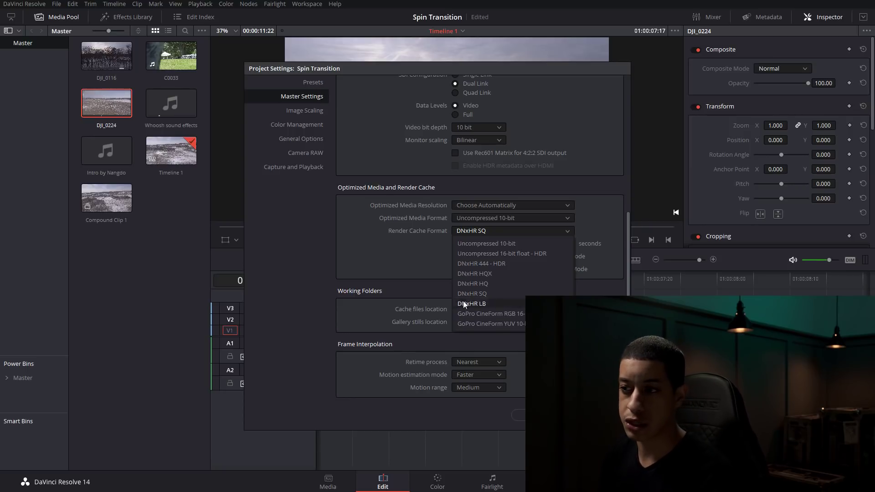
click(492, 293)
key(Return)
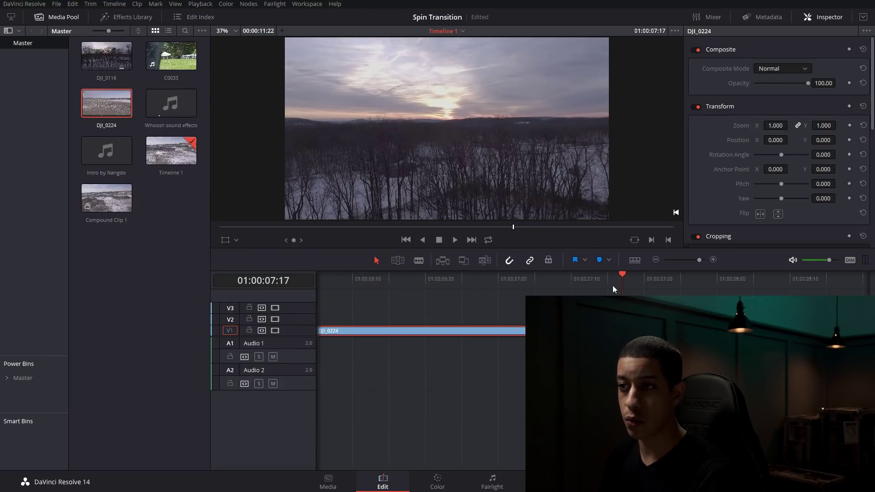
key(Left)
key(Left)
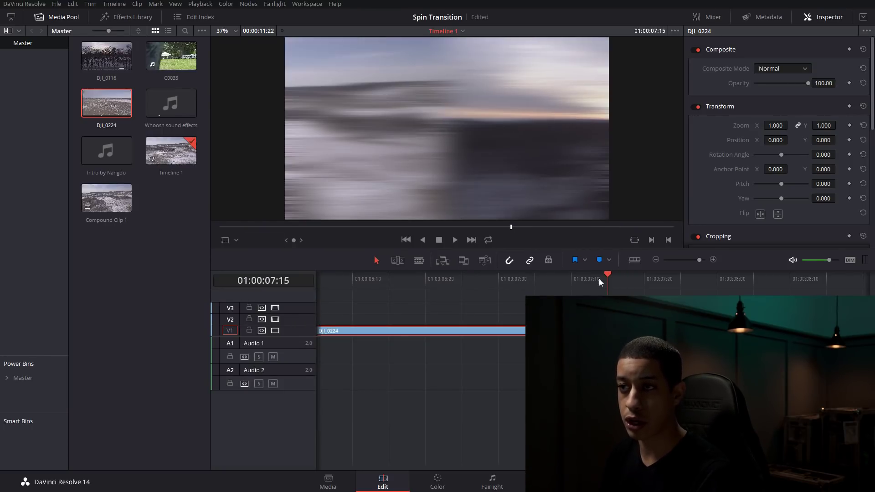
Set Playback > Render Cache to Smart and zoom the timeline out two notches.
click(201, 4)
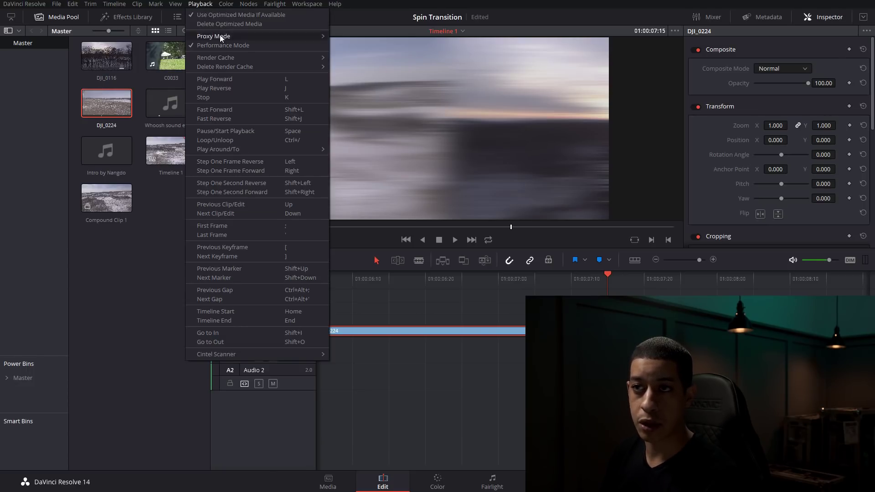
mouse_move(248, 58)
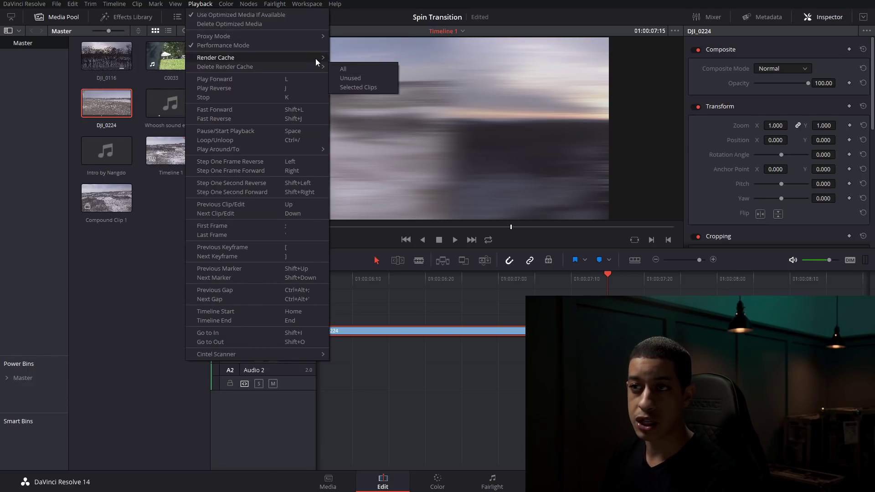
click(349, 70)
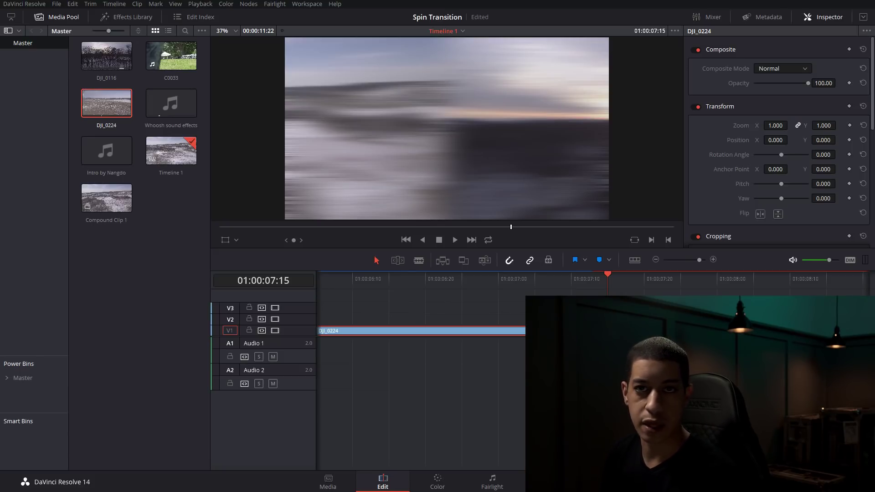
click(655, 262)
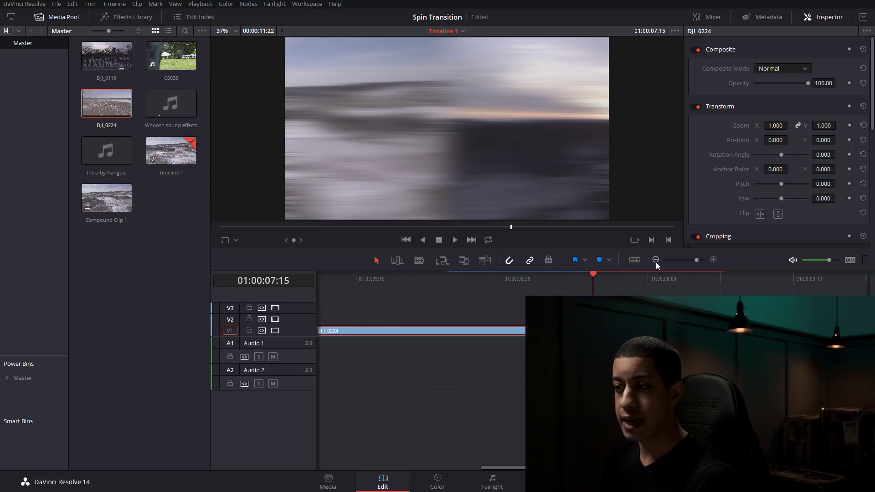
click(655, 262)
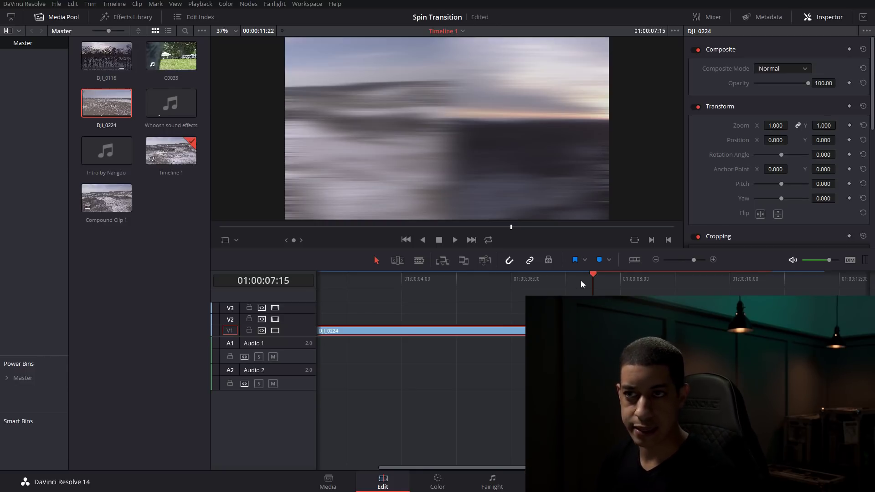
Load Whoosh sound effects in the source viewer and drop it onto Audio 1.
click(155, 173)
double_click(166, 107)
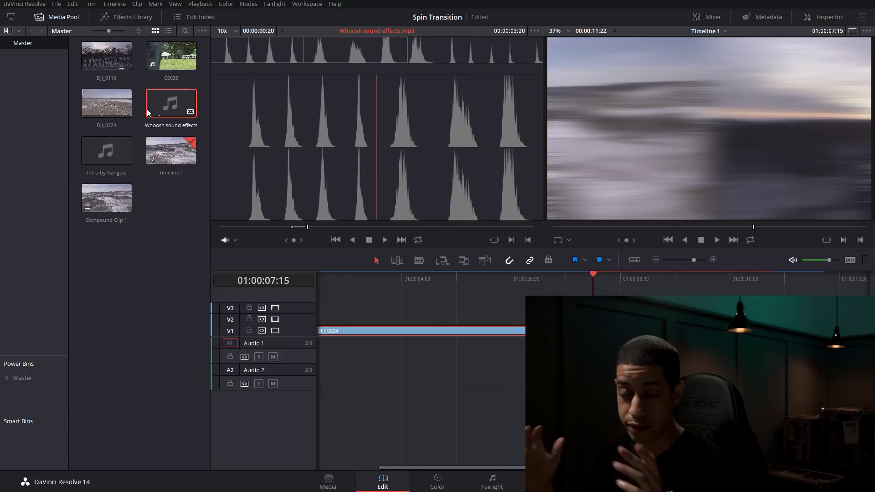
click(283, 227)
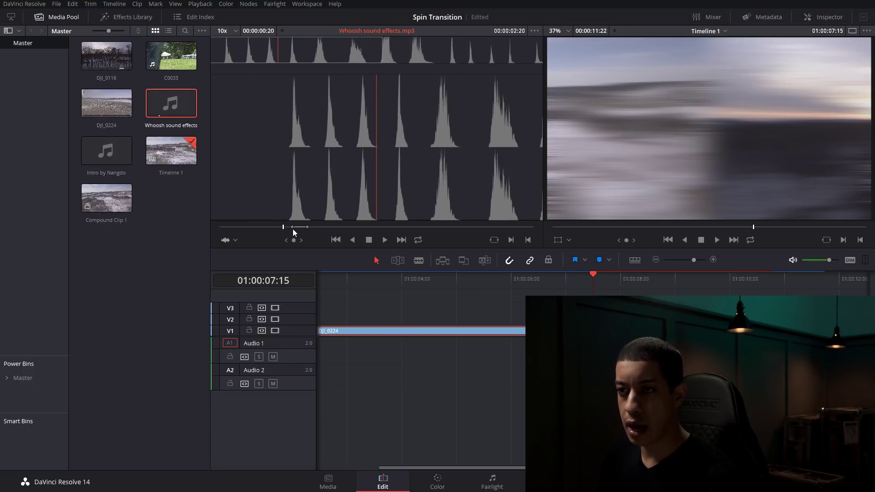
drag(373, 195, 592, 347)
Slide the whoosh clip left under the transition, then add Intro by Nangdo to Audio 2.
click(713, 260)
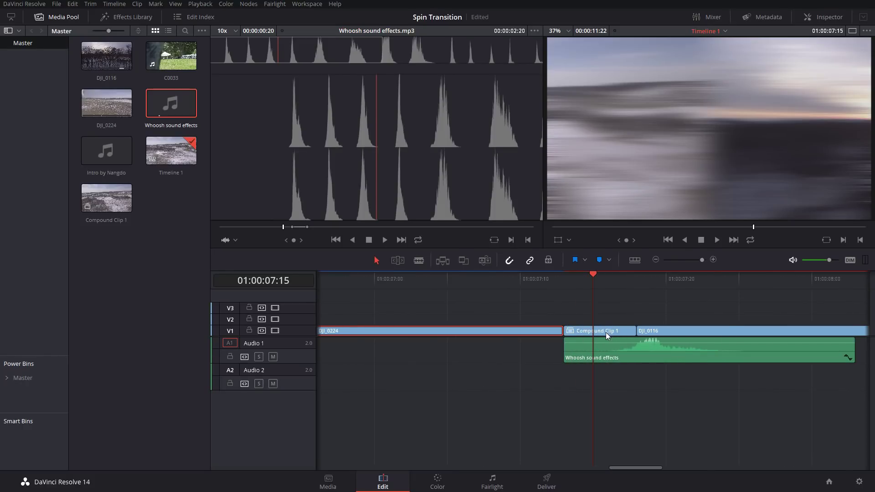
drag(661, 354, 612, 355)
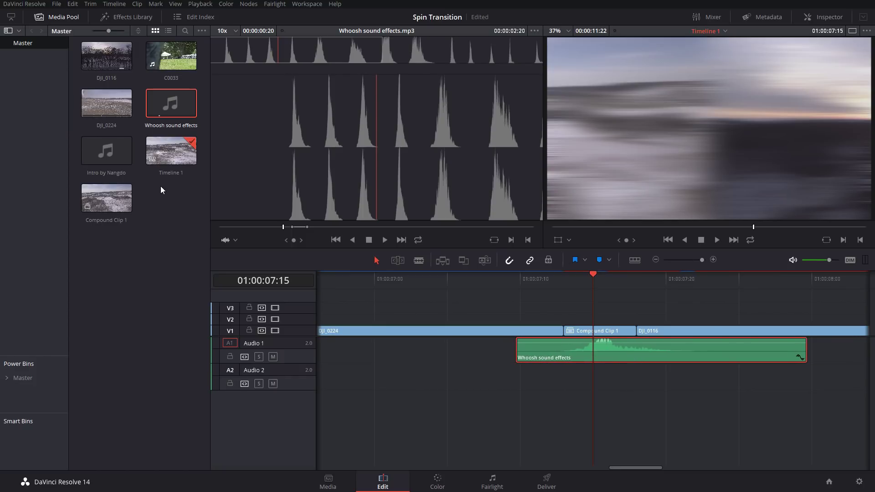
click(108, 153)
drag(110, 156, 426, 387)
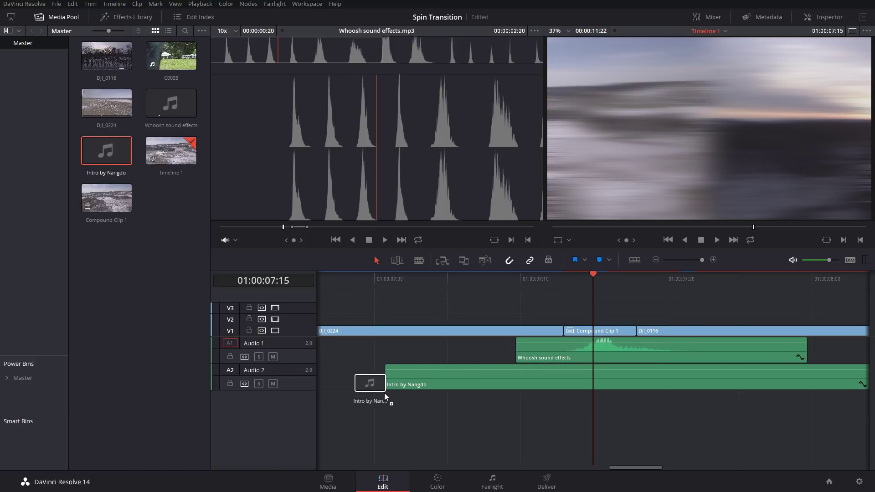
Trim the head of the Intro by Nangdo music and move it to the timeline start.
click(660, 261)
click(659, 261)
click(659, 261)
click(659, 261)
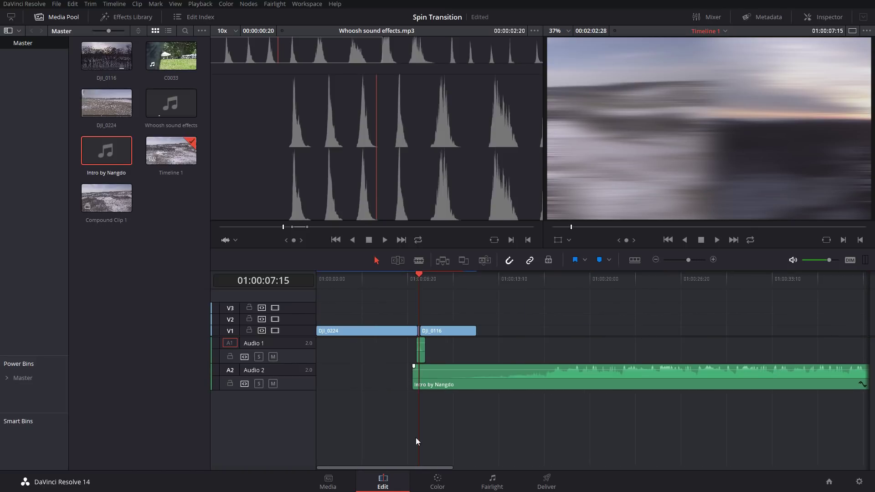
drag(407, 382, 542, 379)
drag(748, 376, 476, 391)
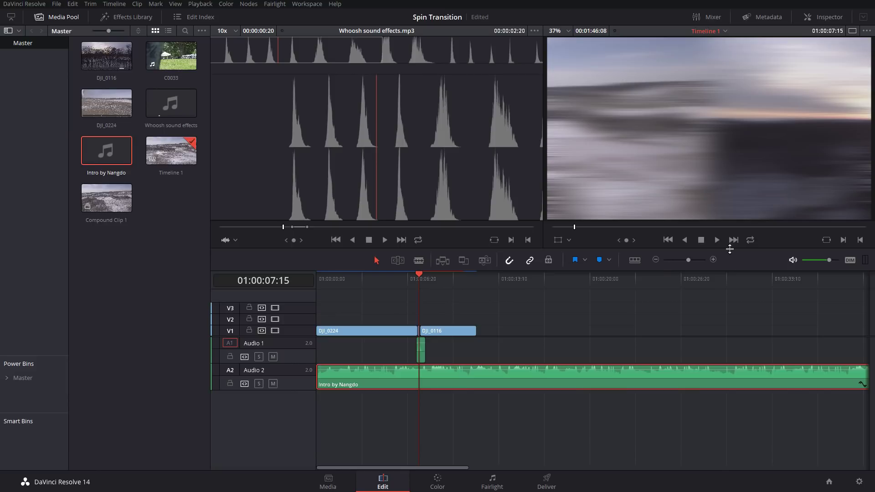
Play back the transition with the whoosh and music to check the sound.
click(713, 260)
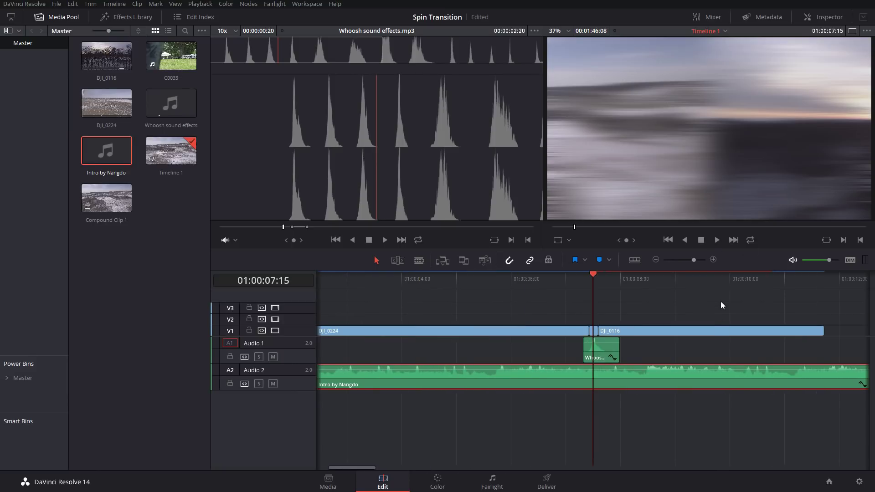
click(587, 277)
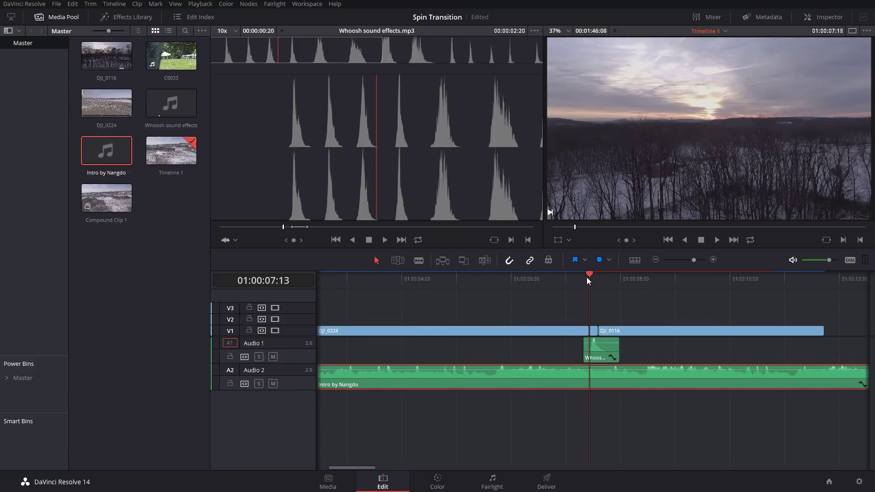
key(space)
click(551, 277)
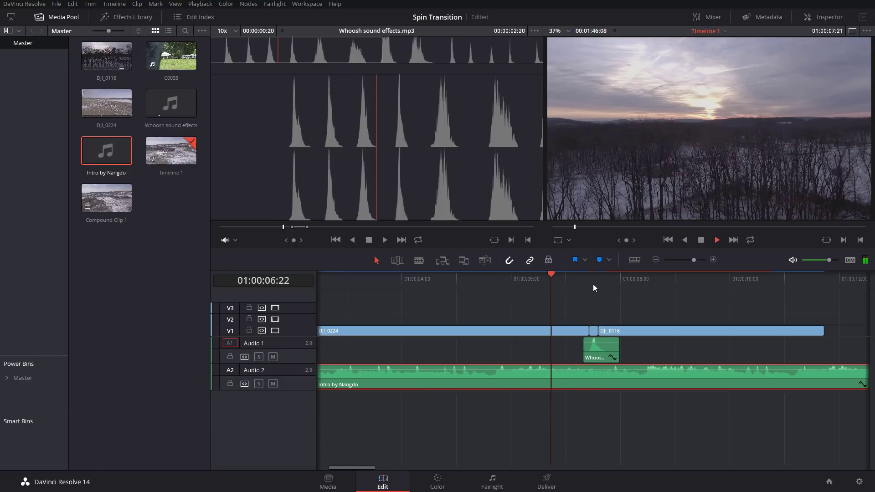
key(space)
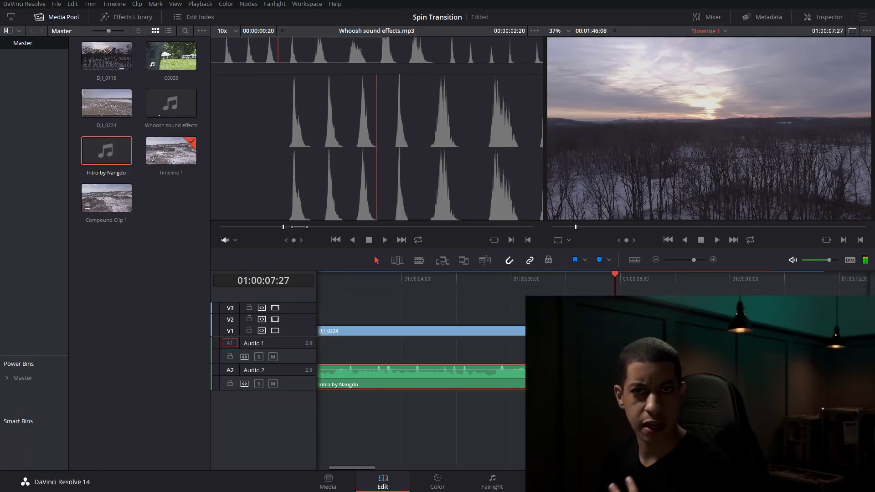
click(716, 259)
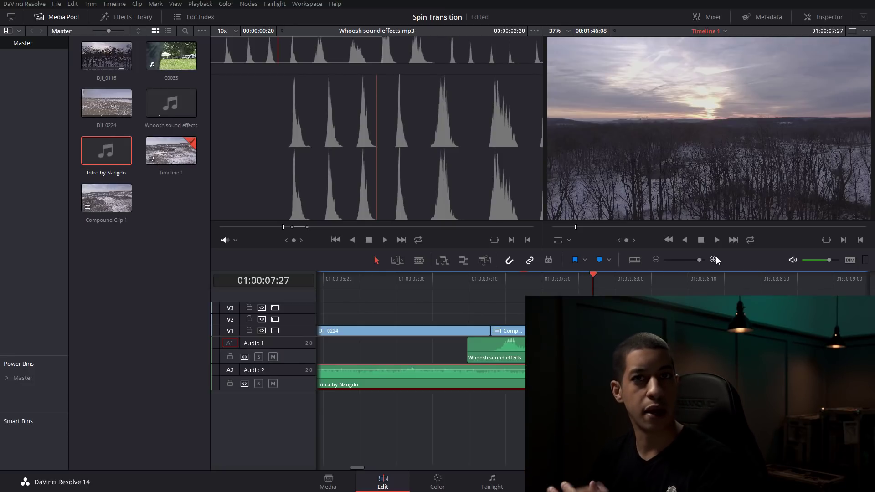
Lower the Whoosh sound effects clip volume to -8.56 in the Inspector.
click(497, 351)
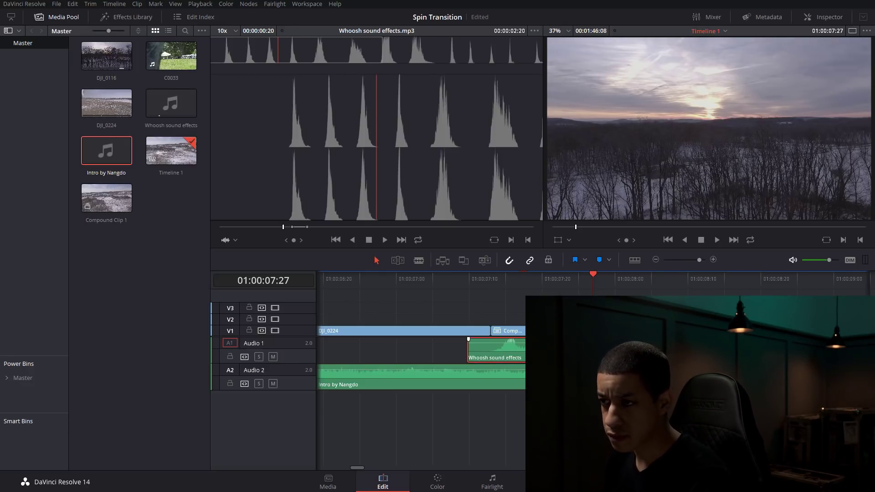
click(527, 279)
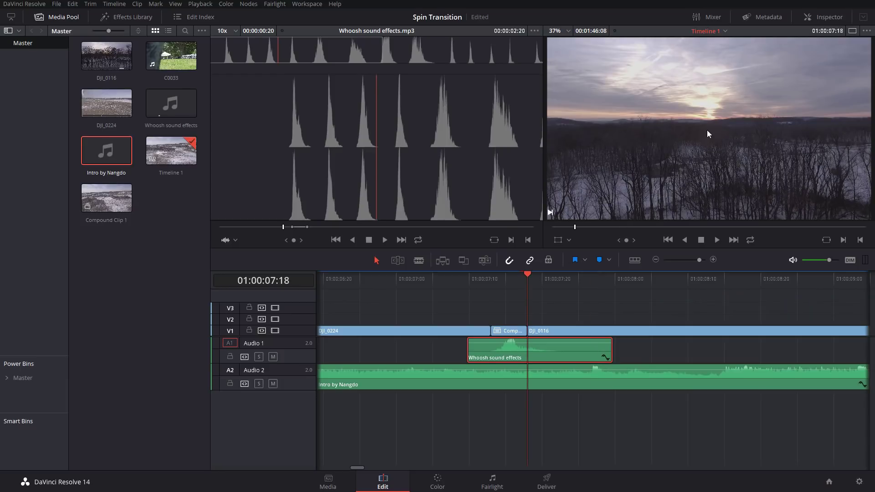
click(818, 17)
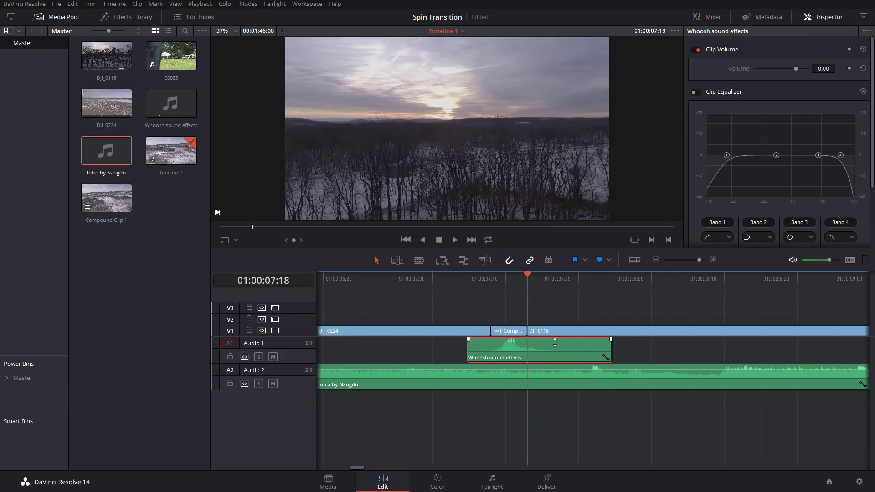
drag(555, 343, 554, 343)
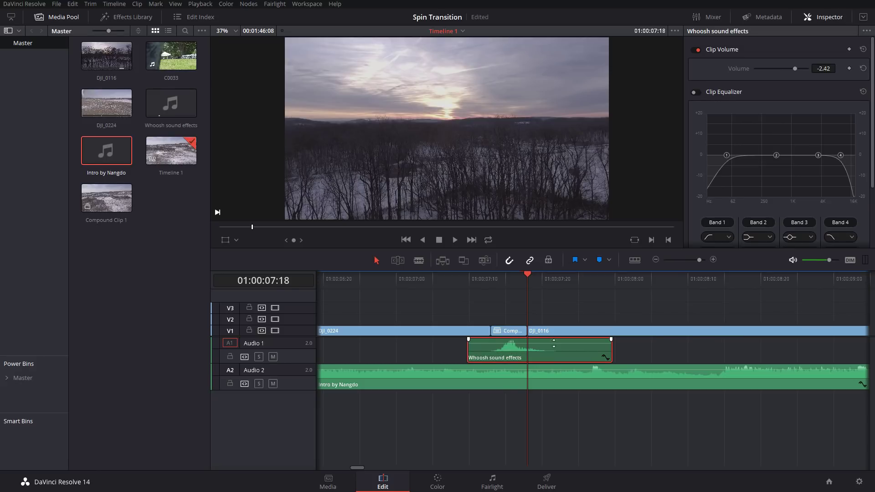
drag(795, 69, 793, 69)
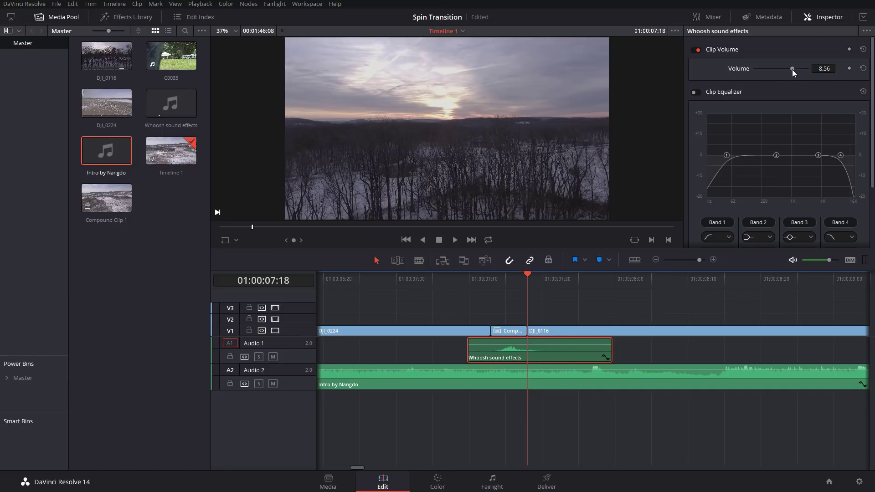
drag(495, 281, 386, 278)
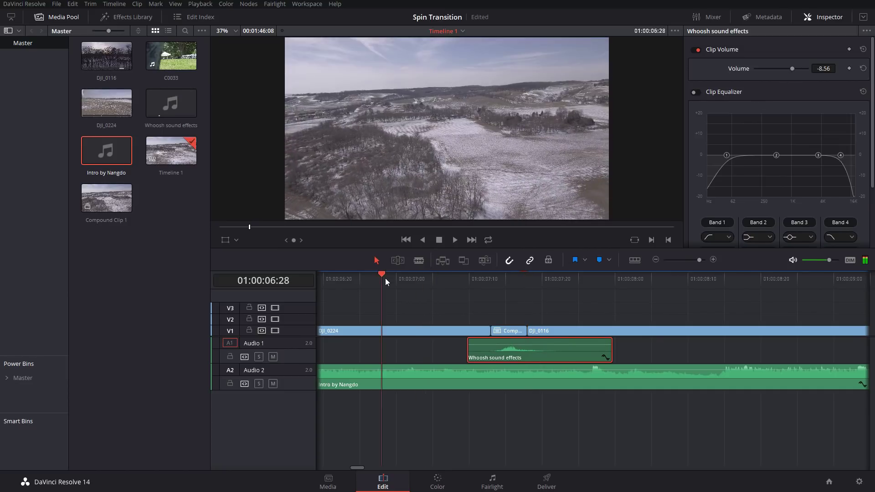
Play the transition to hear the quieter whoosh.
click(657, 260)
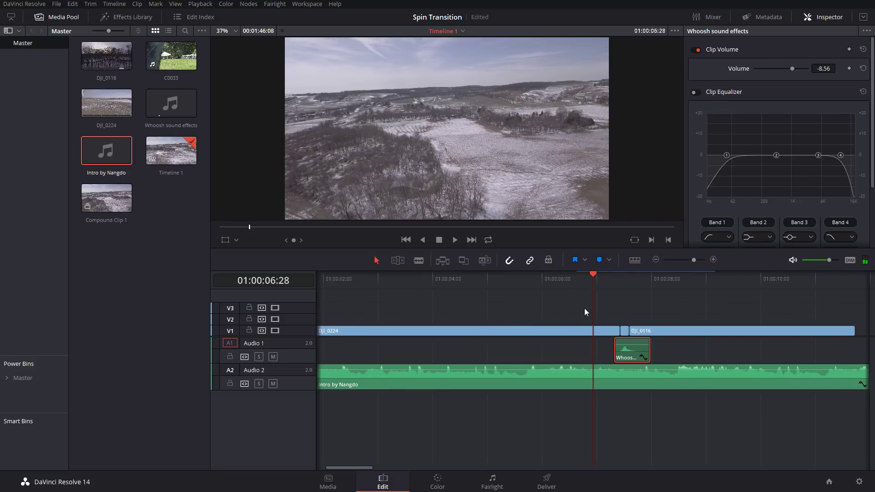
click(461, 276)
key(space)
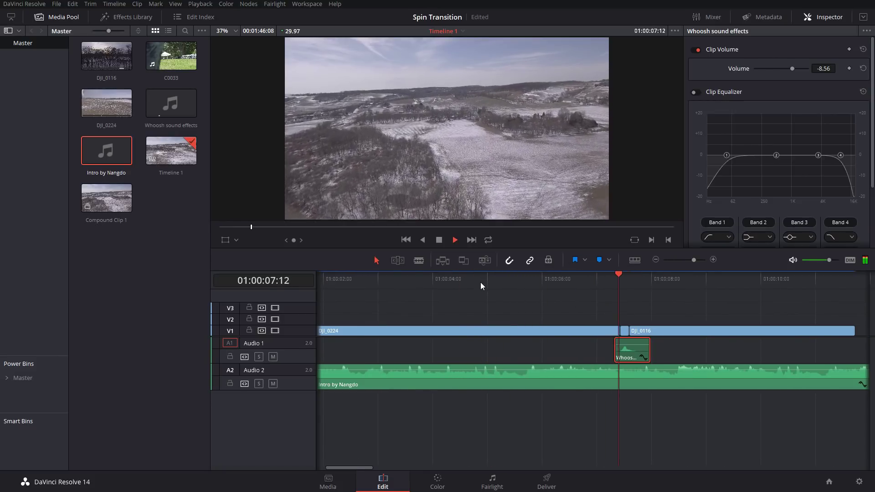
key(space)
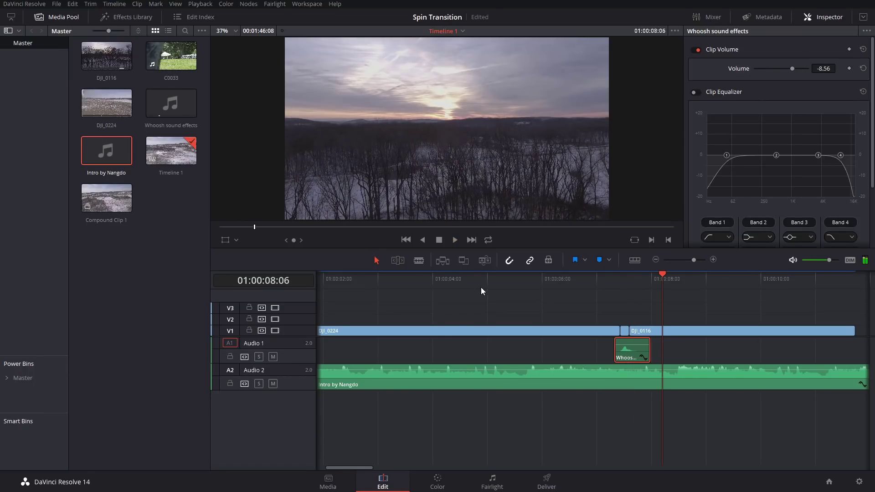
Return the playhead to the start and slide the Intro by Nangdo music later on A2.
drag(482, 291, 338, 298)
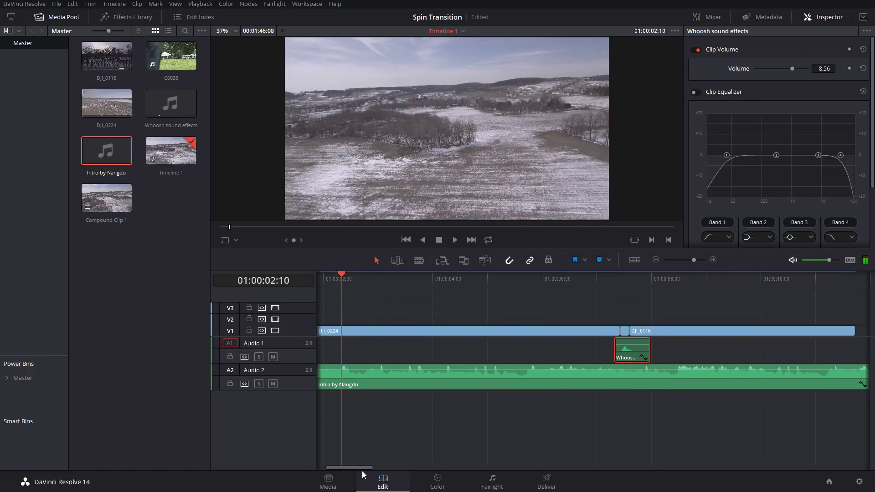
drag(362, 471, 286, 466)
drag(345, 290, 255, 279)
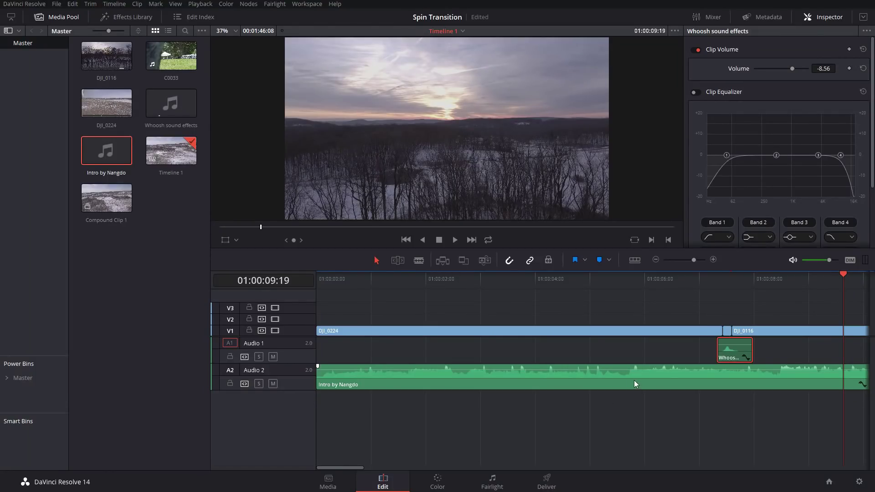
drag(641, 376, 734, 378)
Play through the transition with the music from just before the cut.
click(715, 276)
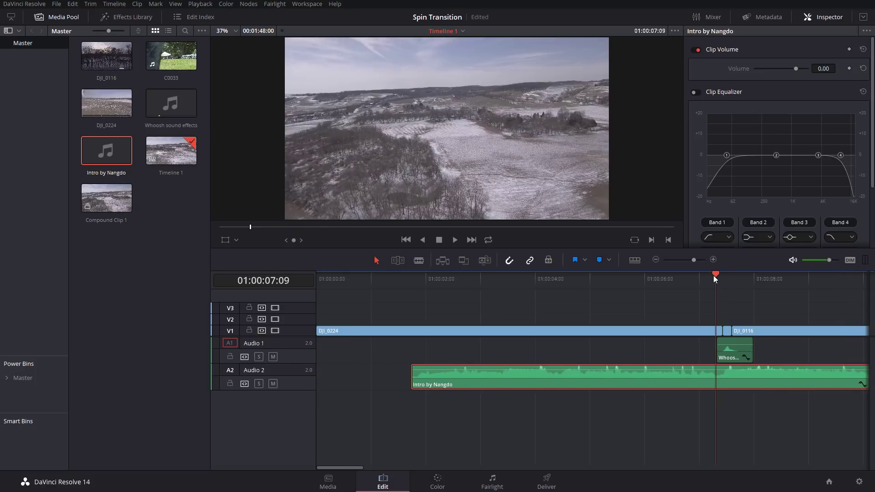
key(space)
click(716, 276)
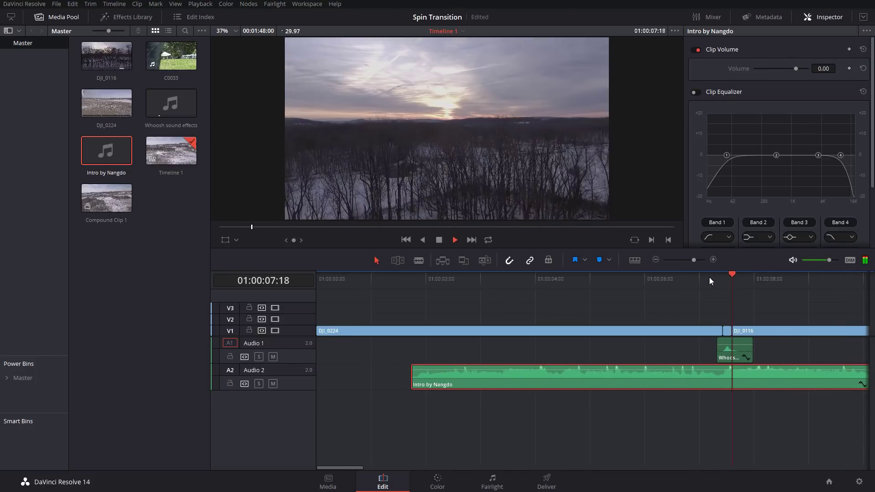
key(space)
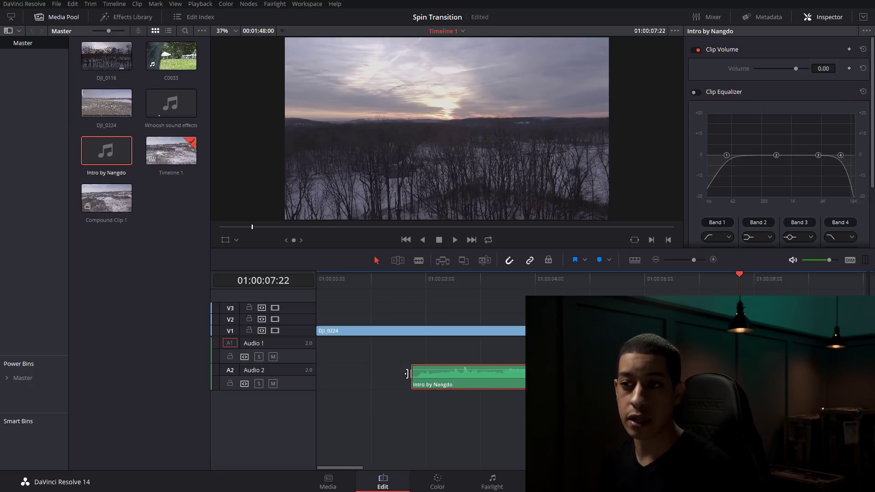
Extend the Intro by Nangdo clip's head back to 01:00:00:00 and show the whole timeline.
drag(410, 372, 230, 363)
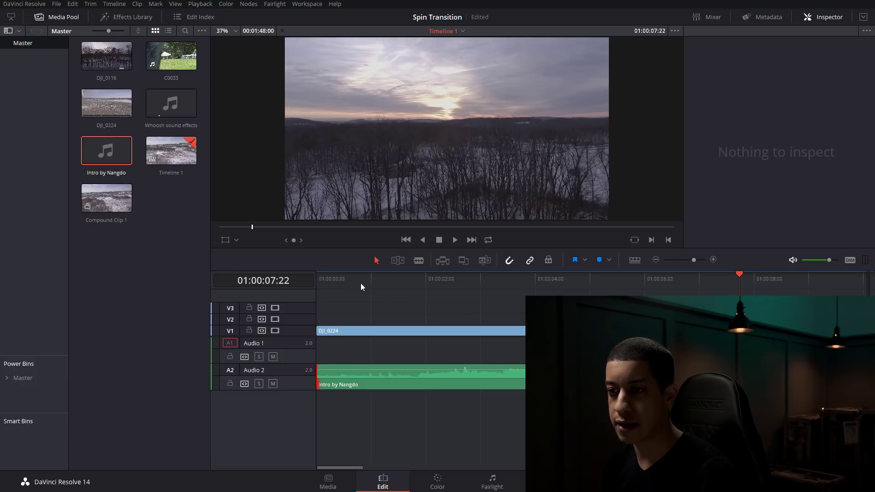
drag(360, 283, 548, 283)
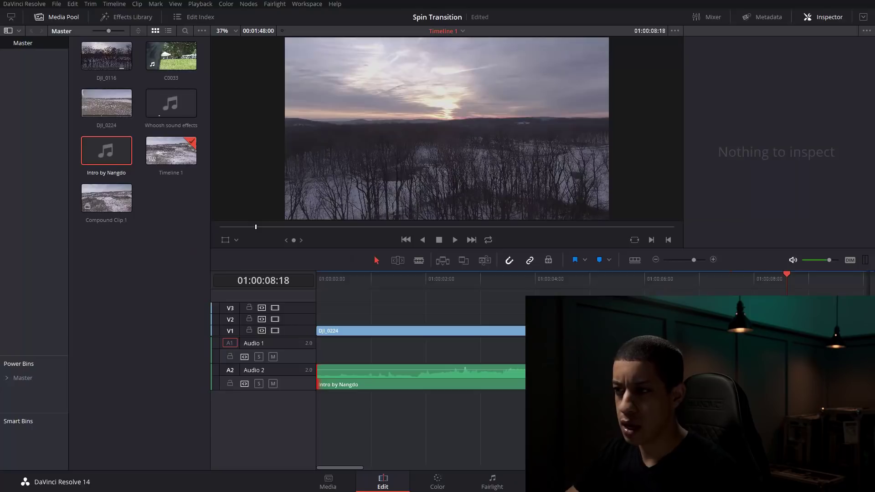
click(655, 260)
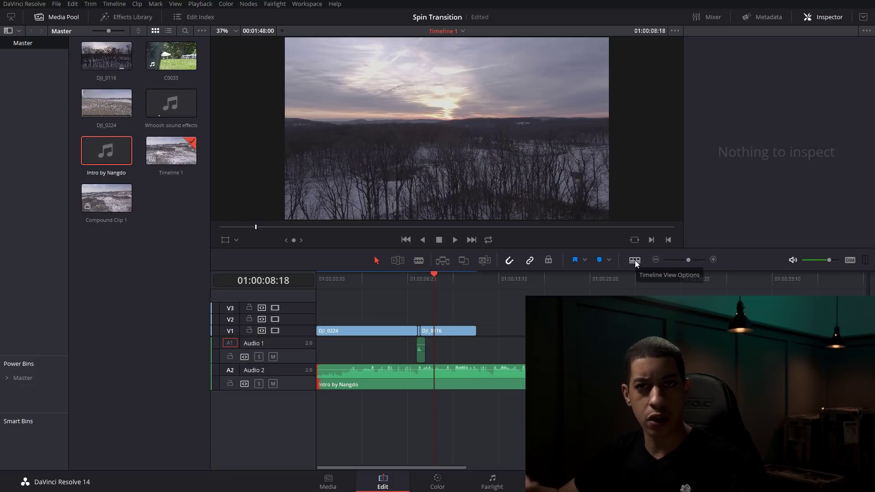
Zoom in and scrub through the spin transition, then switch to the Color page.
click(714, 260)
click(713, 260)
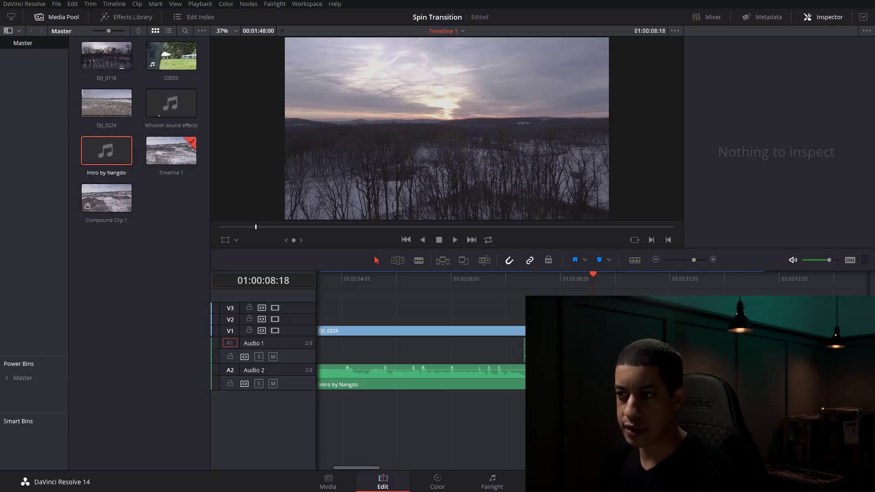
click(540, 276)
key(Left)
key(Left)
key(Left)
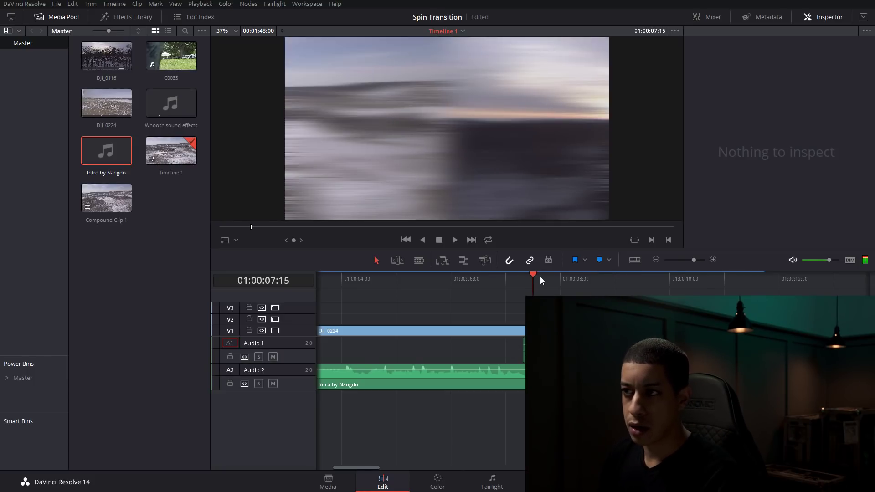
click(587, 277)
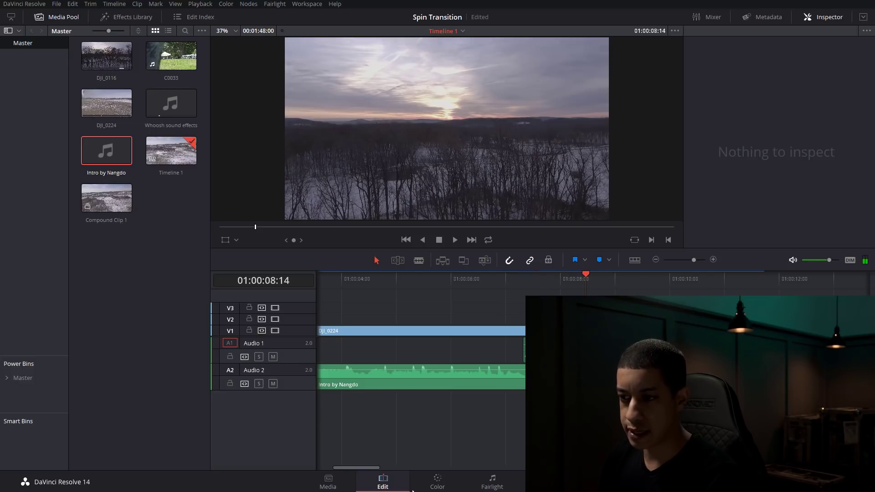
click(438, 482)
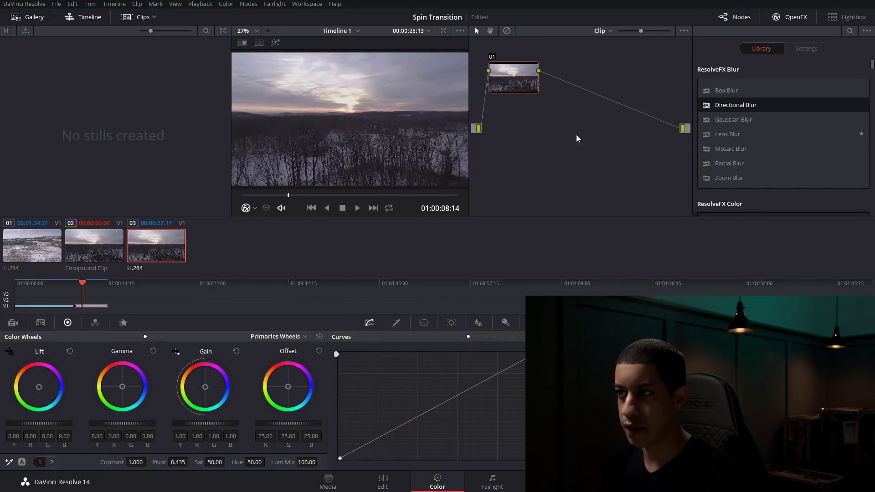
Browse the 3D LUT list on node 01 for both clips without applying one.
right_click(508, 78)
mouse_move(560, 176)
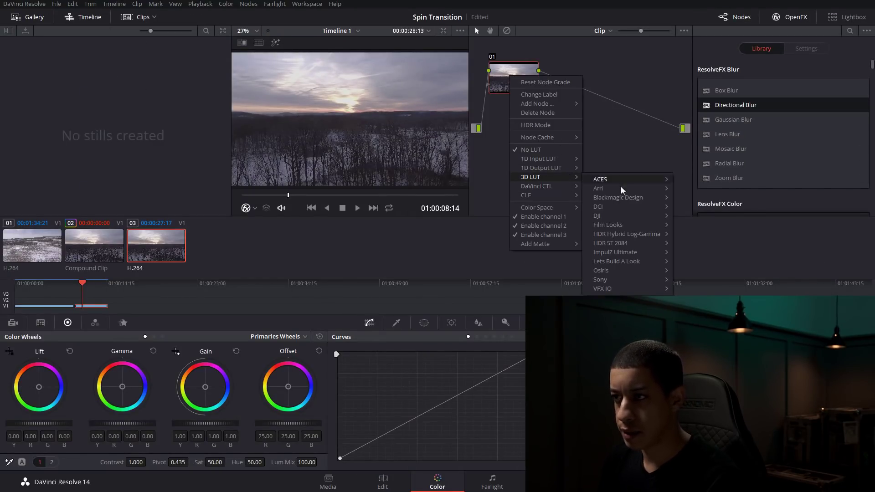
mouse_move(638, 270)
mouse_move(698, 282)
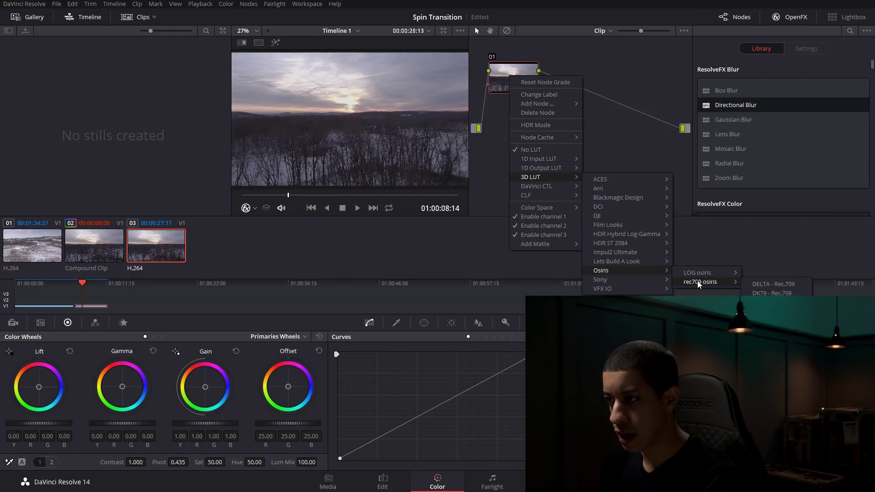
click(771, 293)
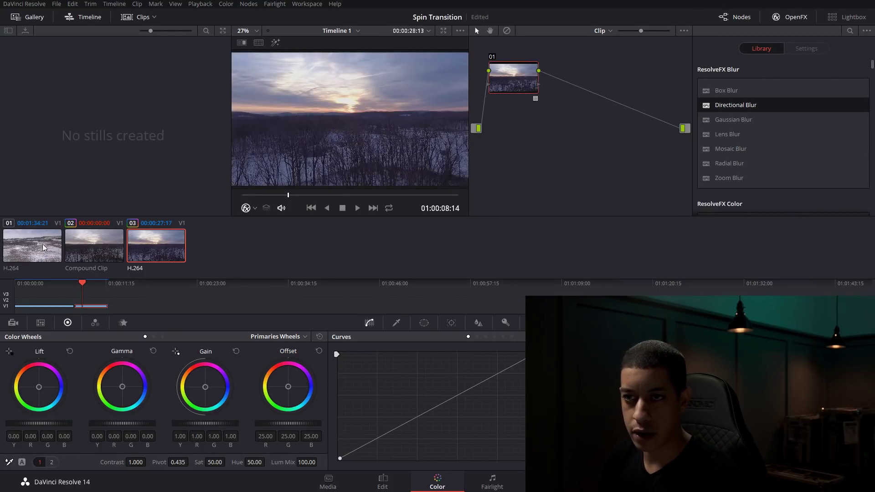
key(Home)
right_click(512, 81)
mouse_move(533, 180)
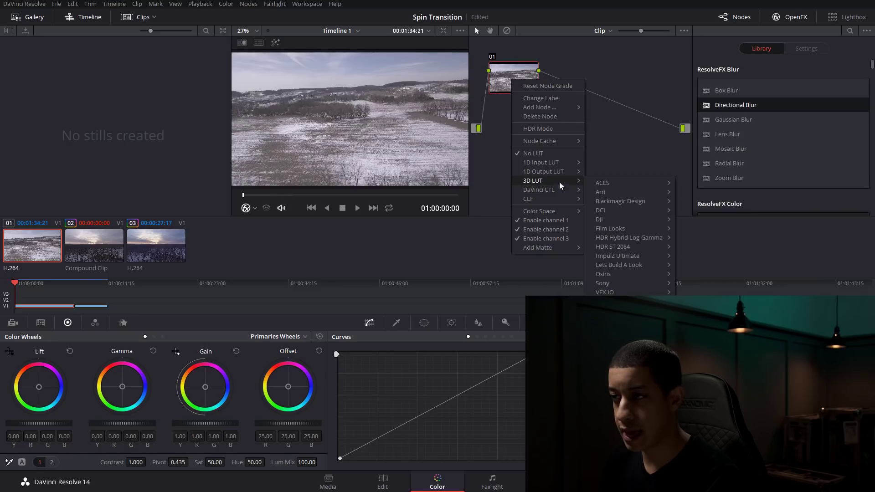
click(591, 135)
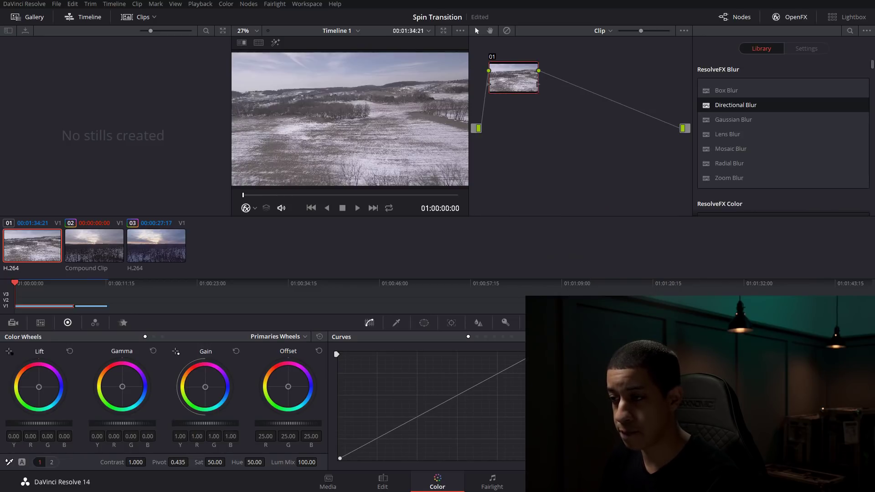
Set node 01 to LAB colour space, raise the a-channel curve for magenta, and preview full screen.
right_click(504, 78)
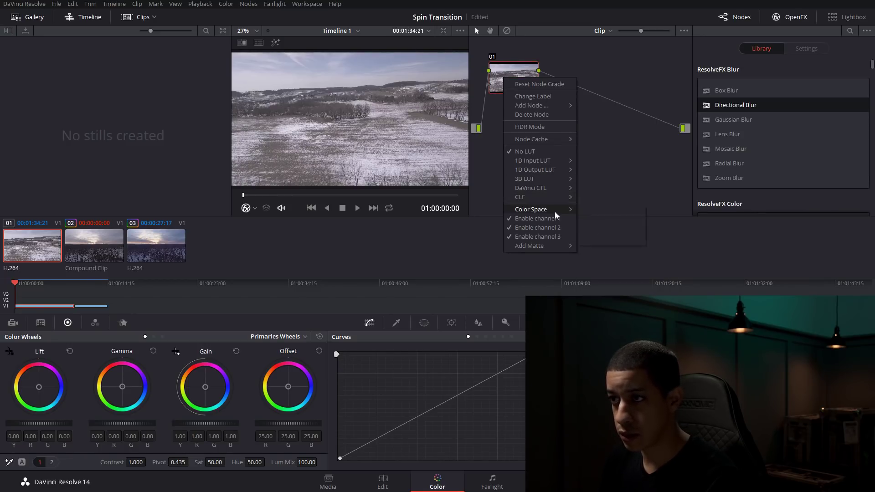
click(611, 241)
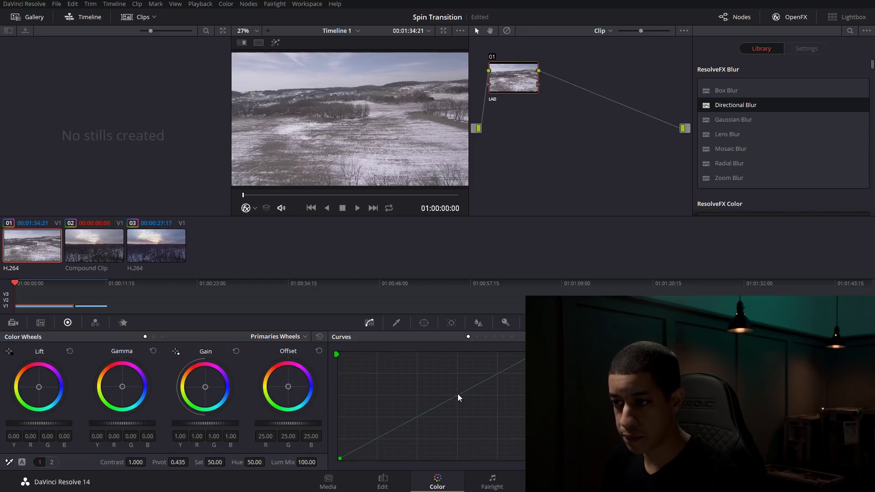
drag(457, 396, 436, 385)
click(467, 404)
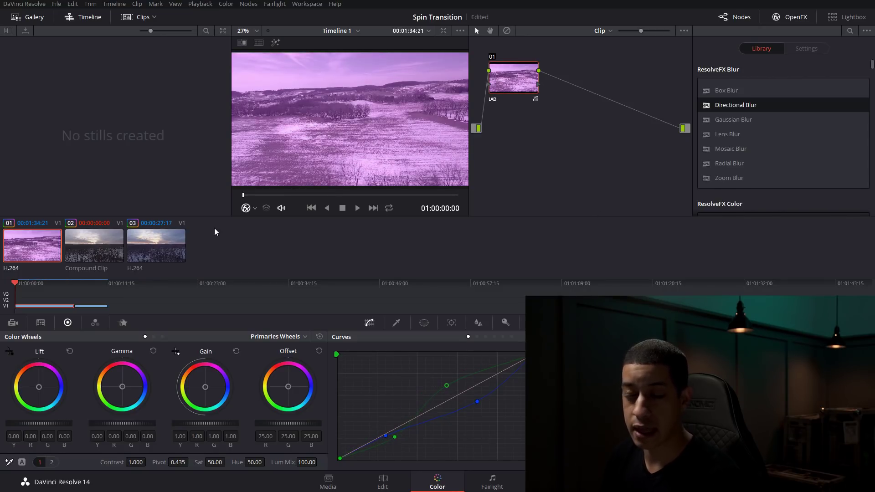
key(ctrl+f)
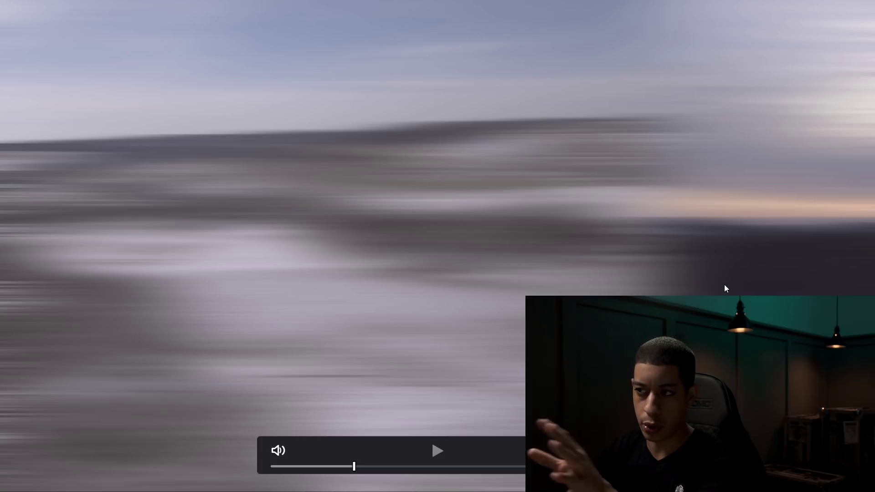
key(Escape)
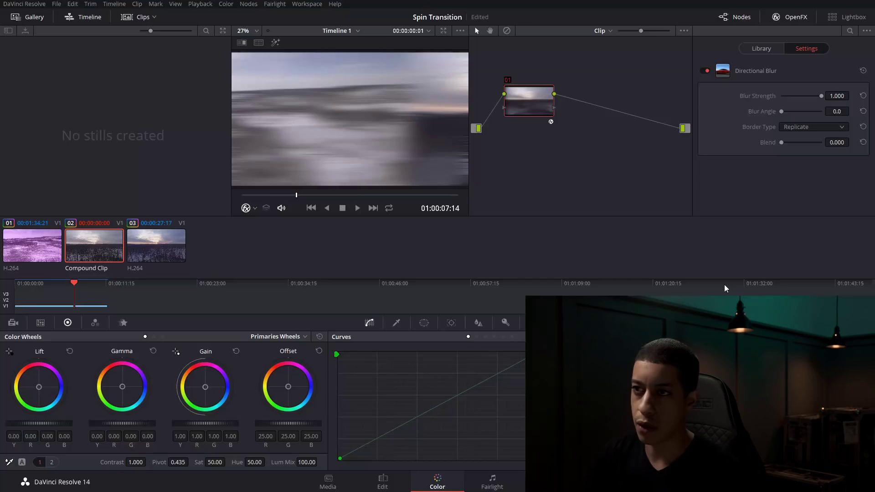